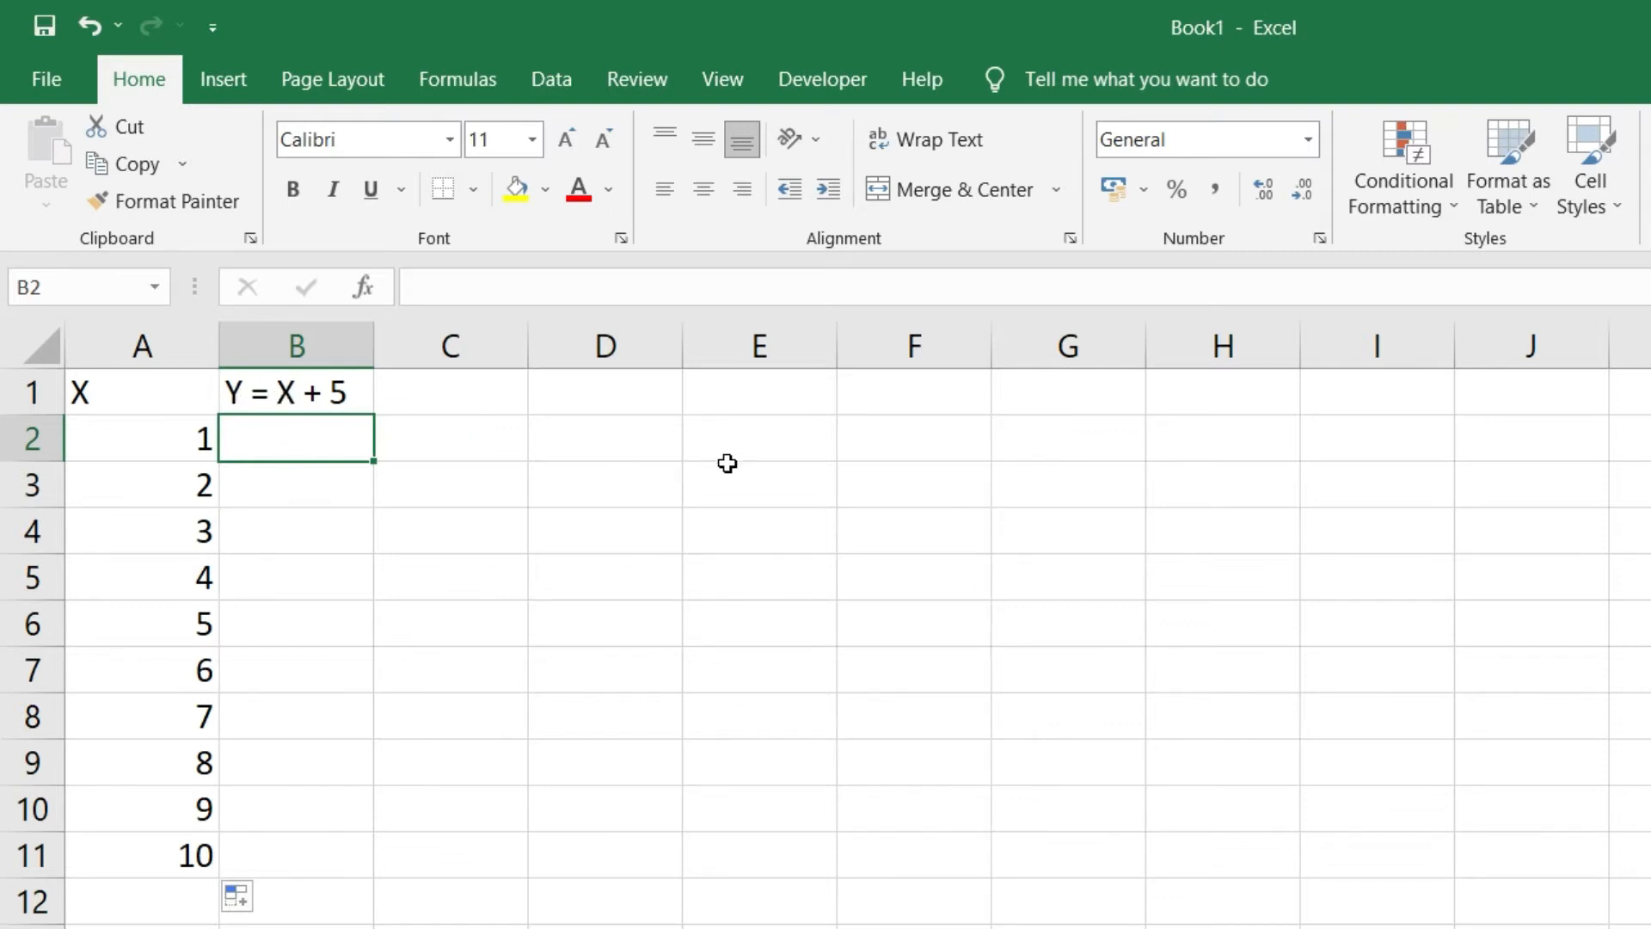
Enter the formula =A2+5 in cell B2 to calculate Y for the first X value
type("=")
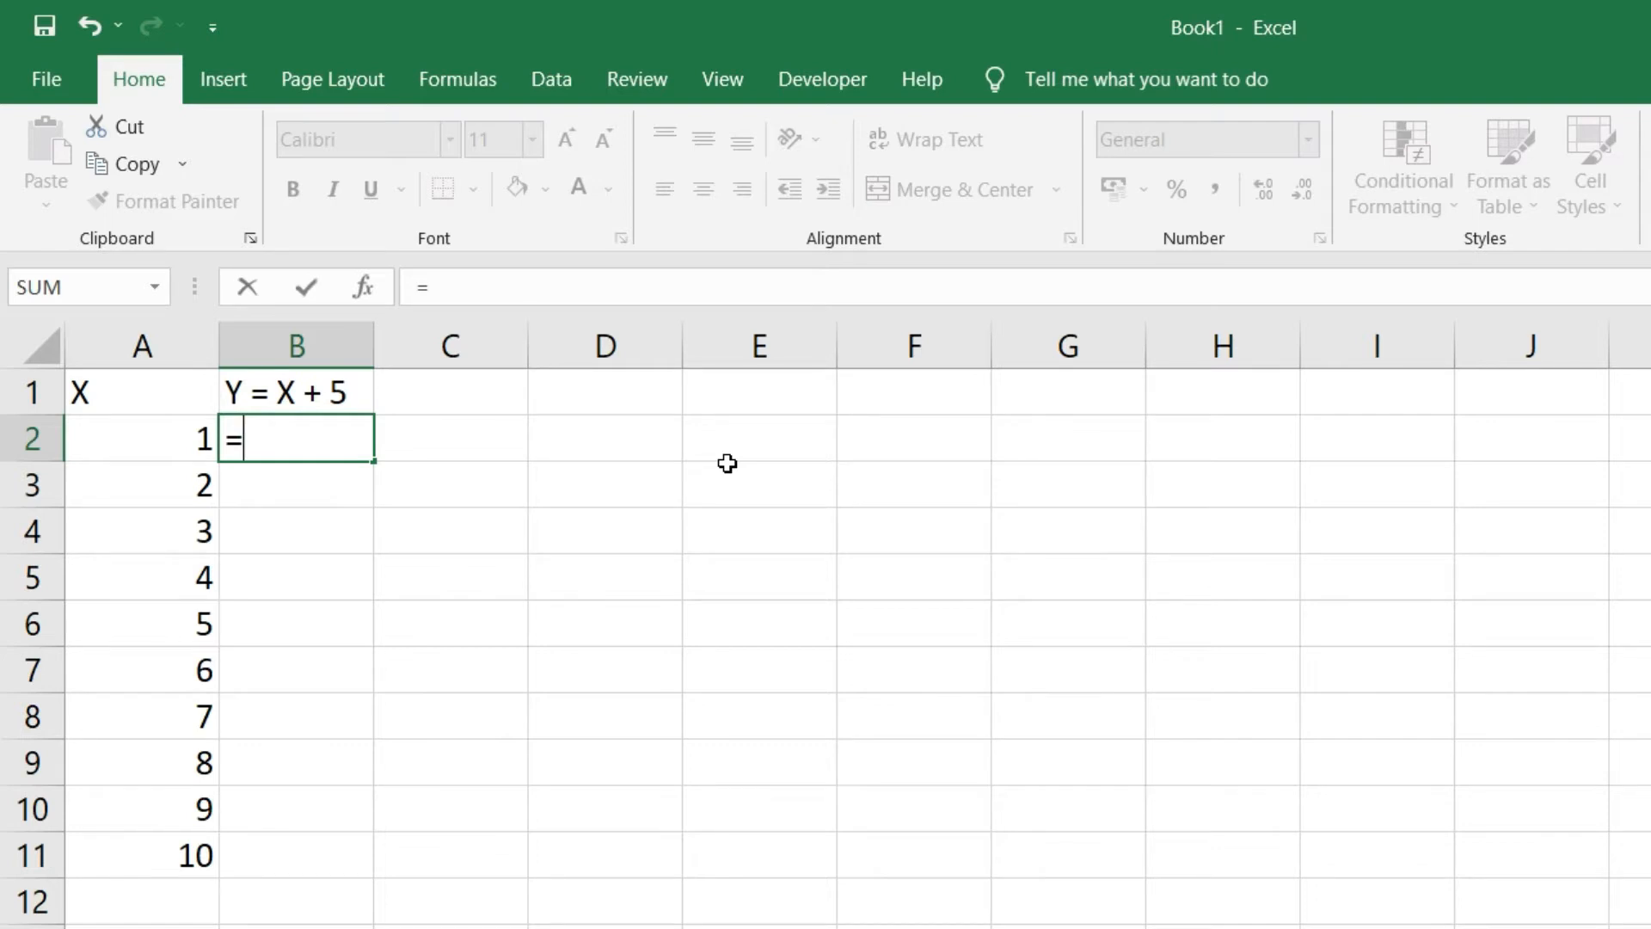
key("Left")
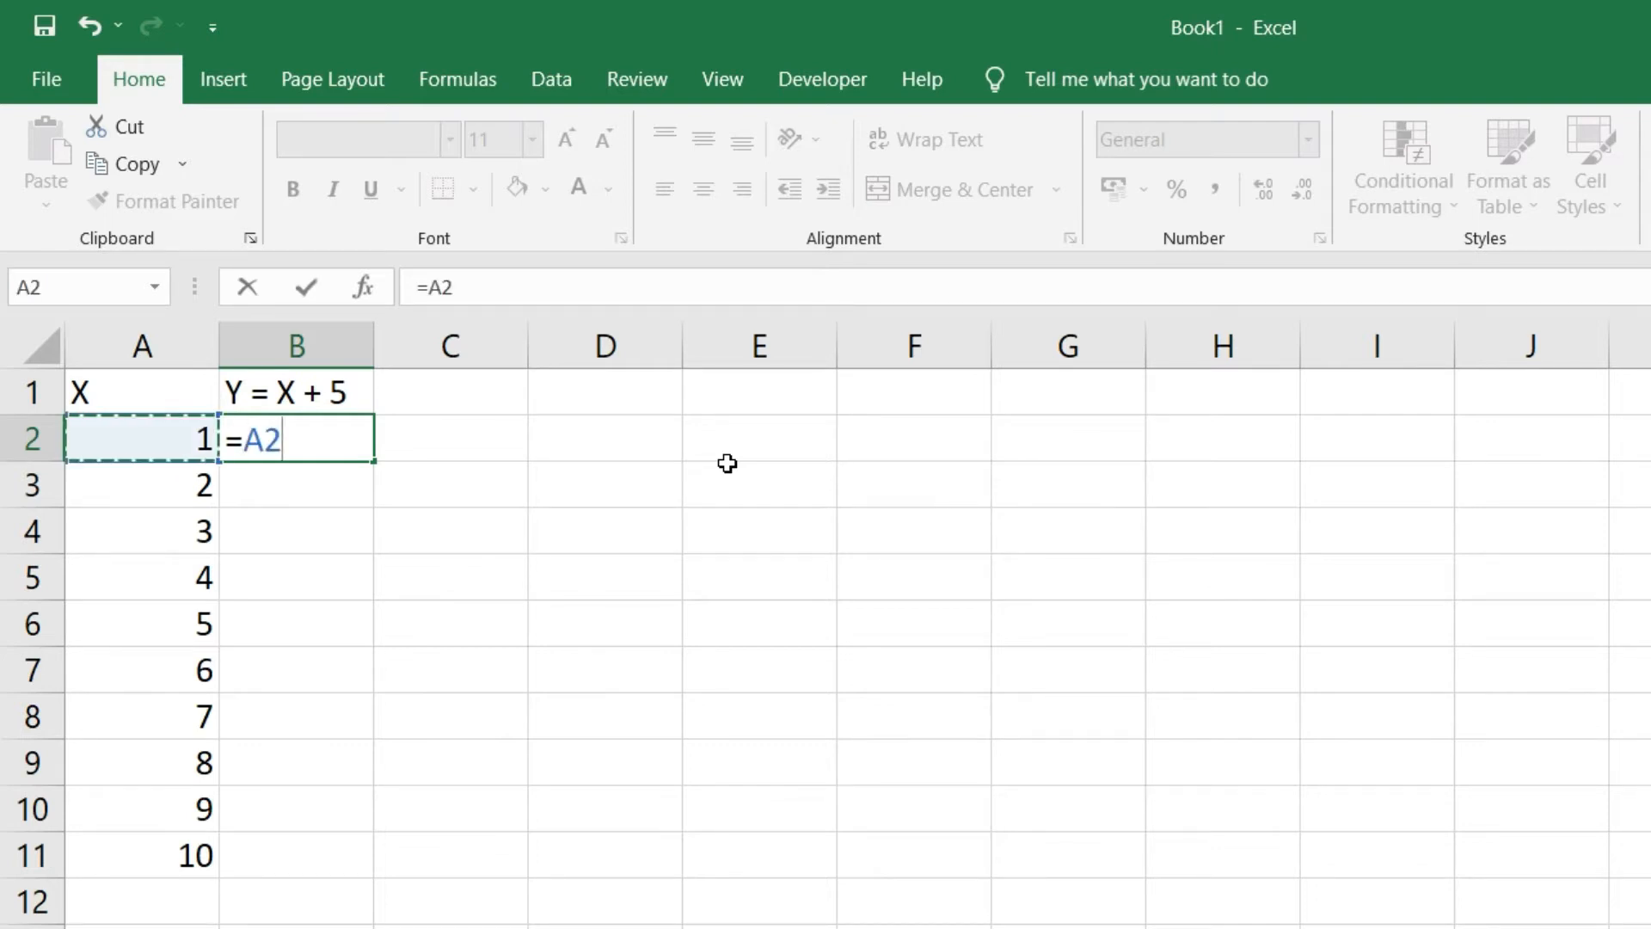
type("+5")
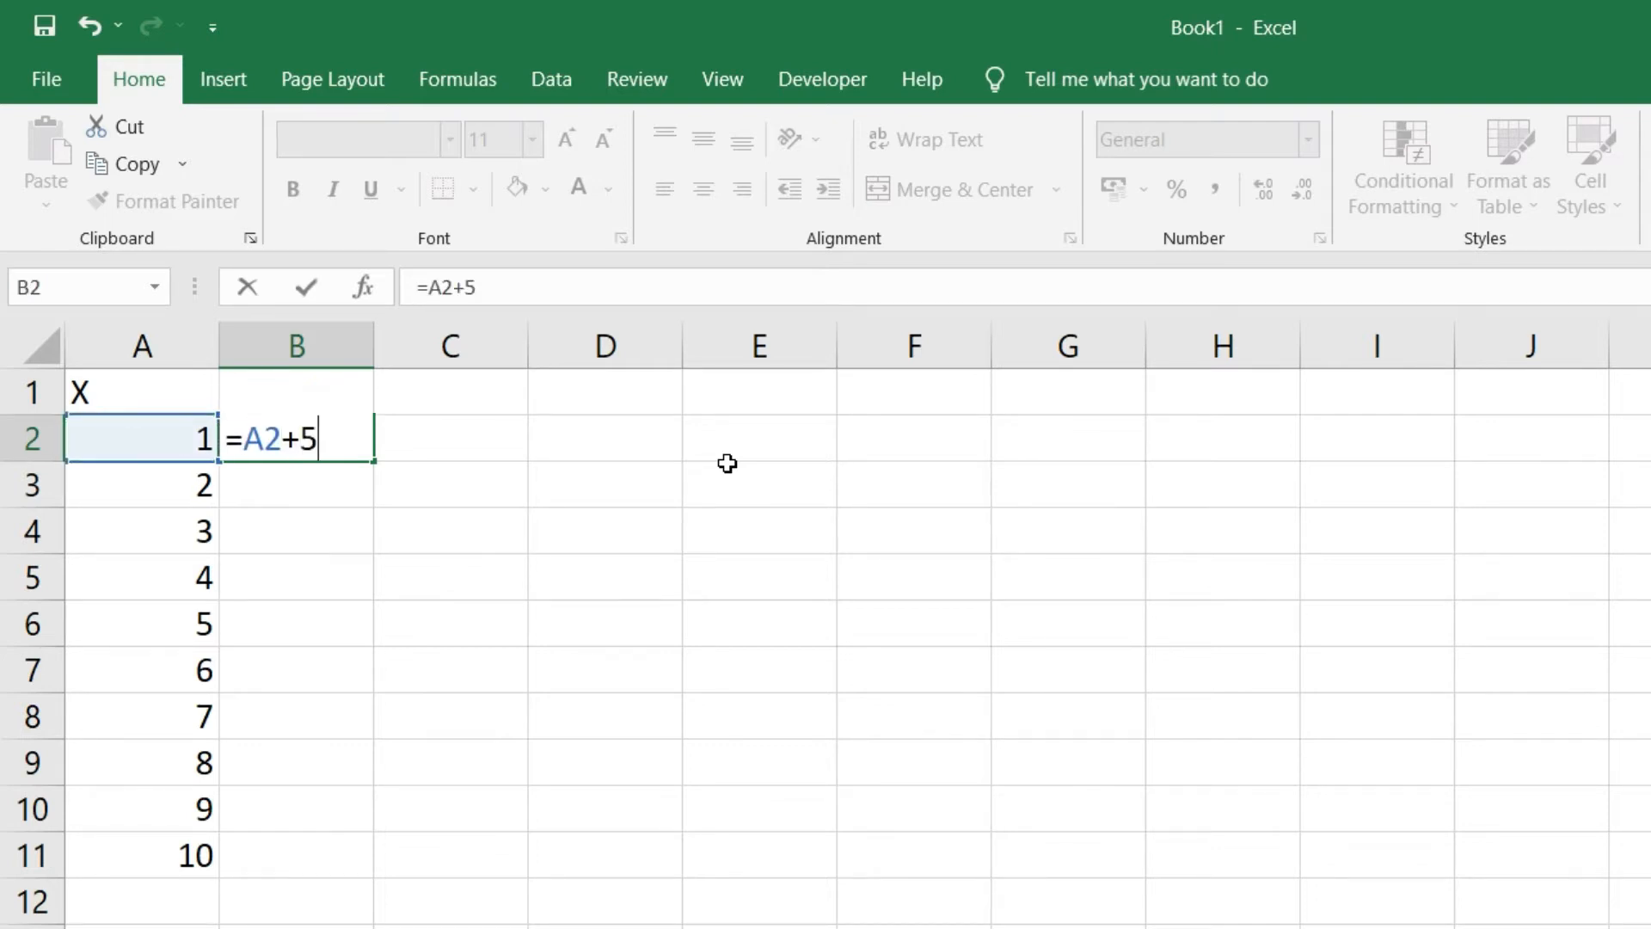
key("Return")
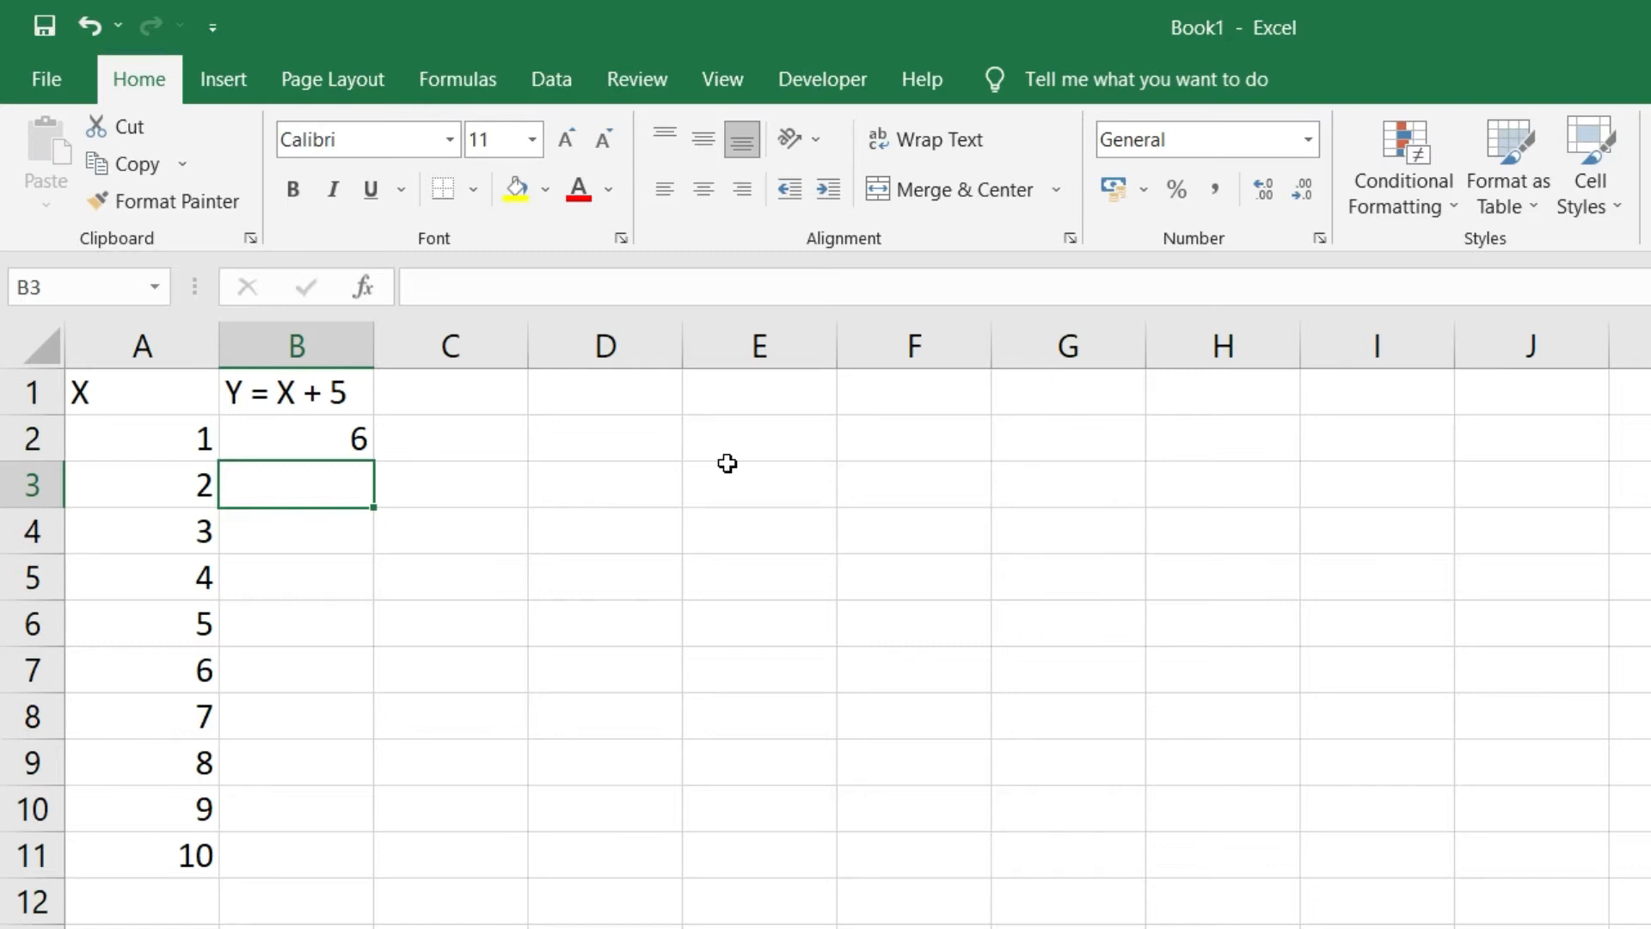
Enter the formula =A3+5 in cell B3 for the second X value
type("=")
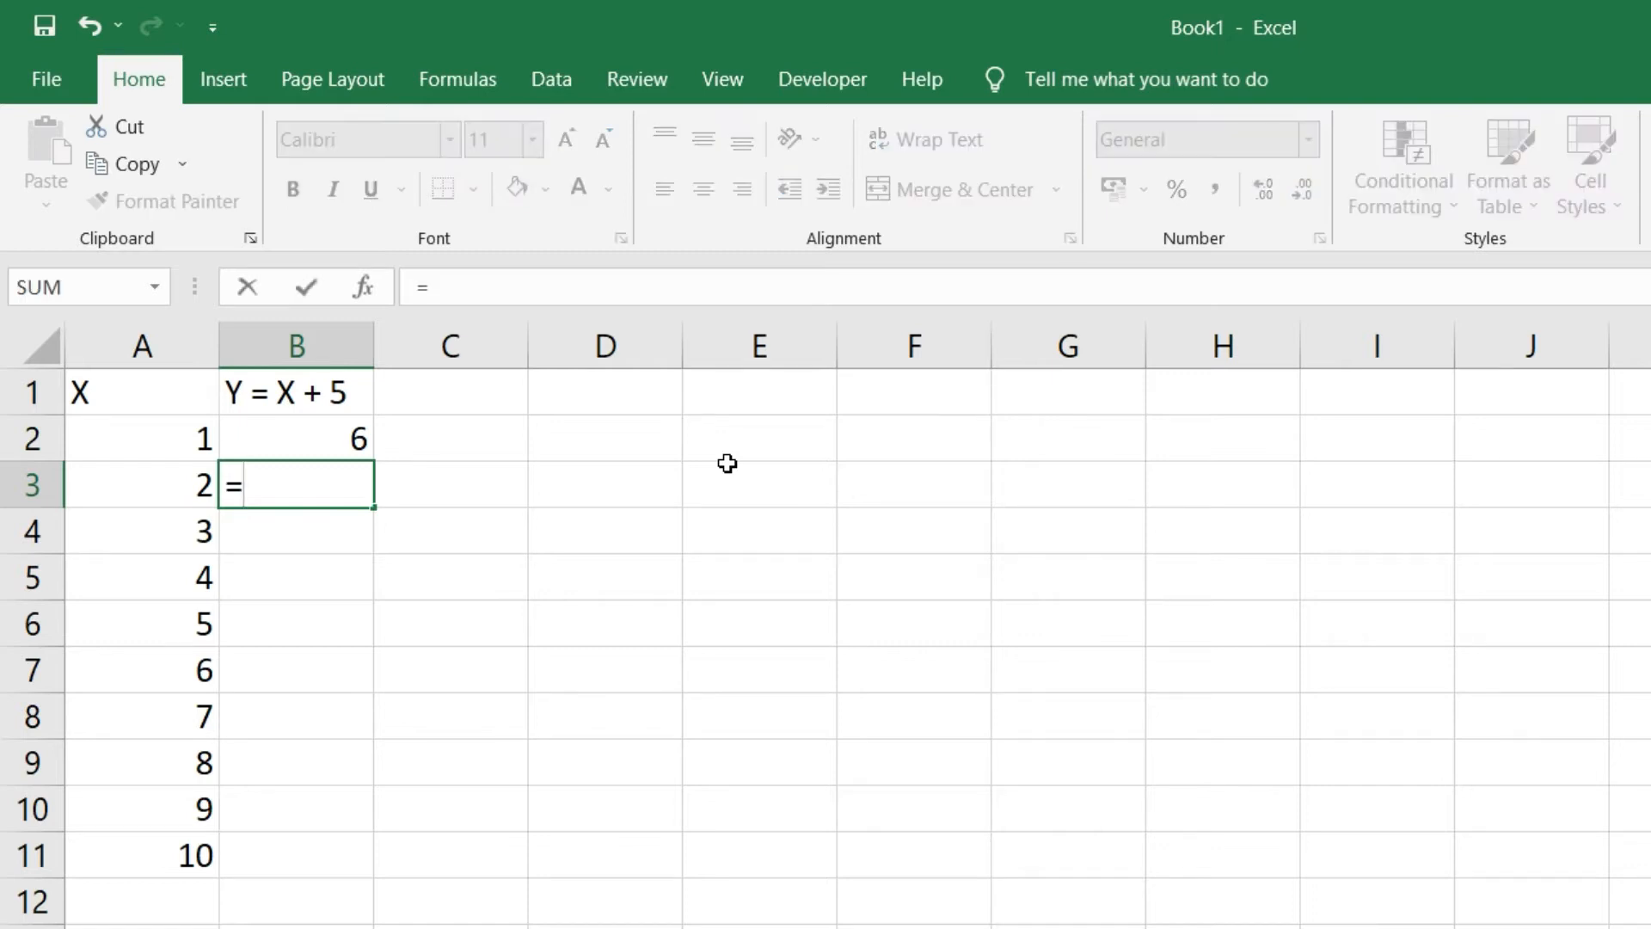
key("Left")
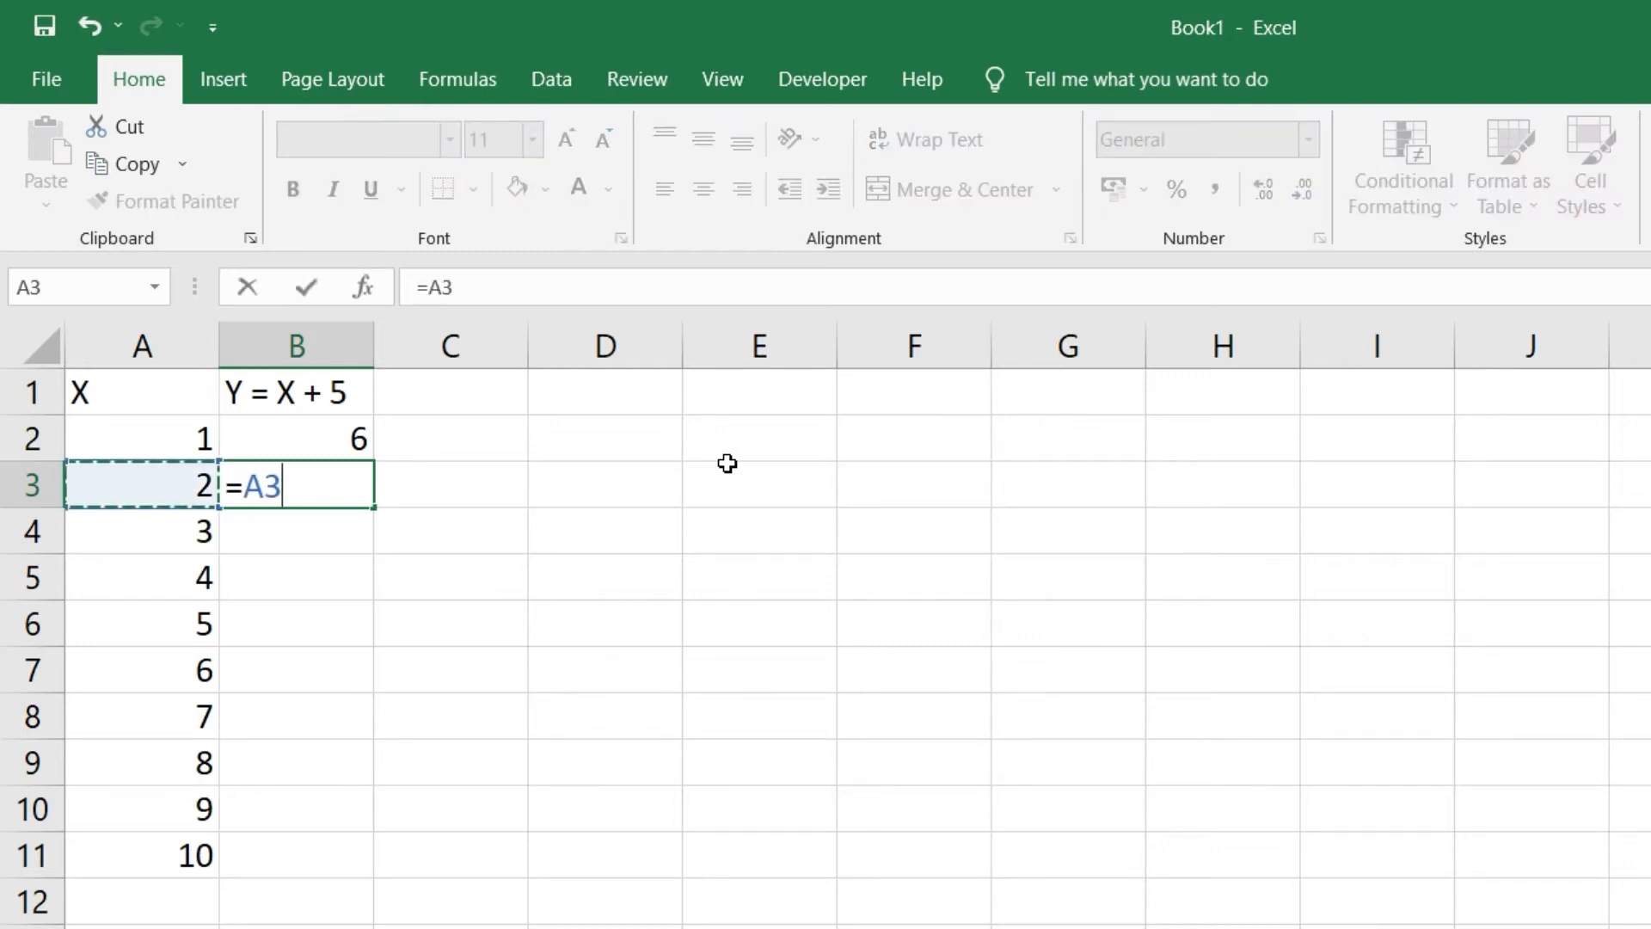
type("+5")
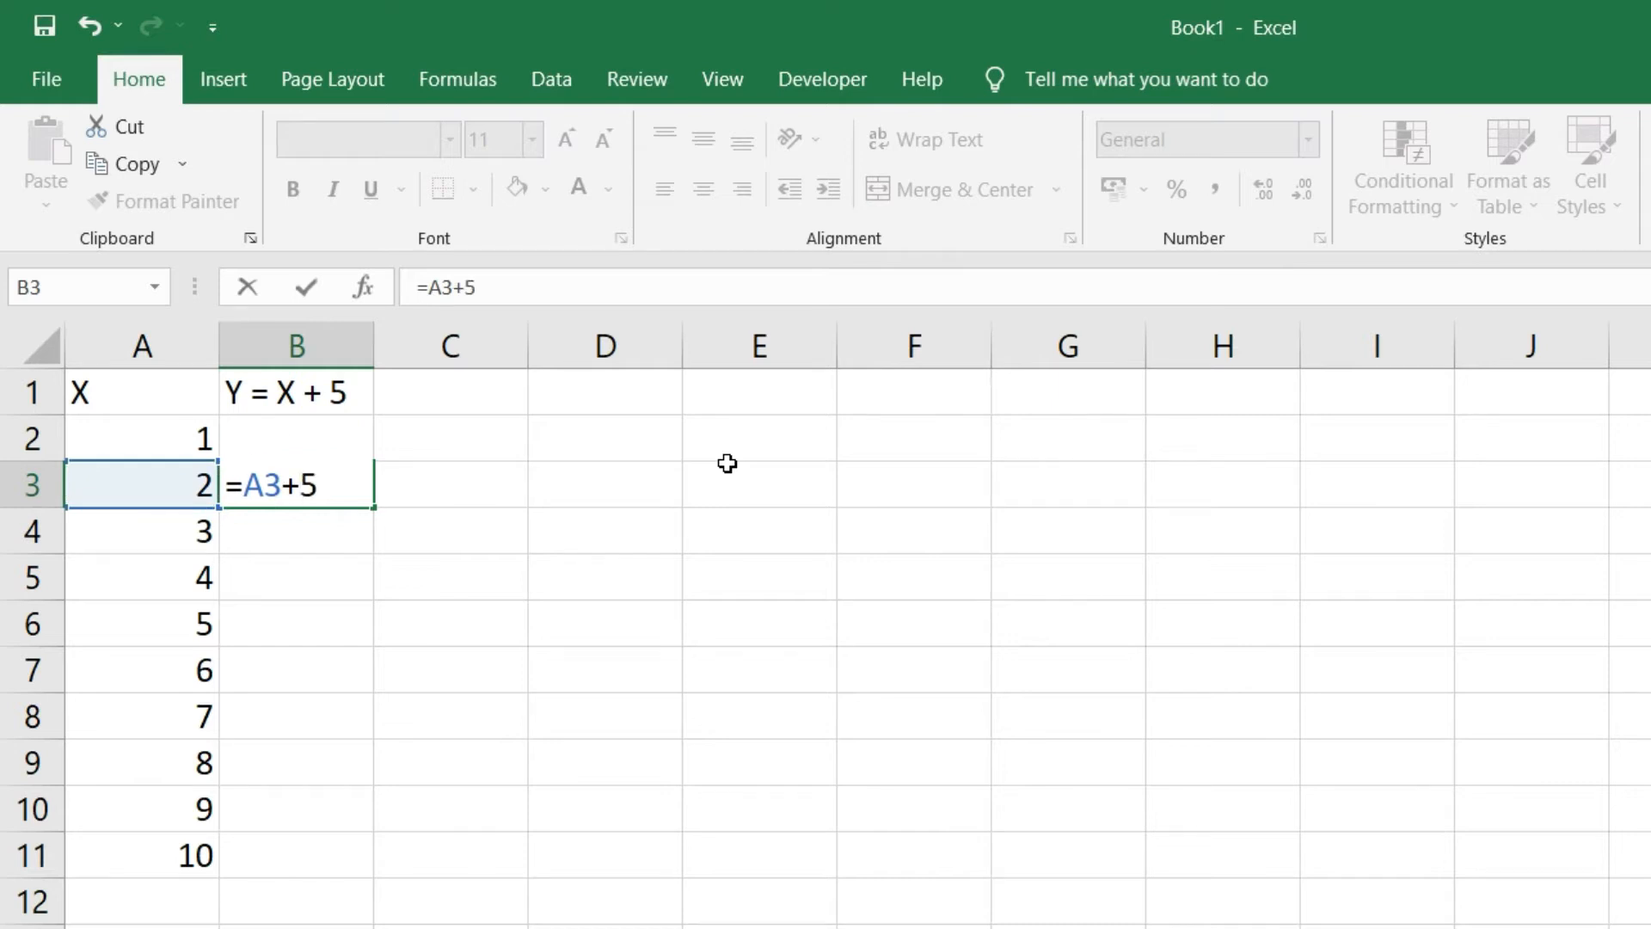
key("Return")
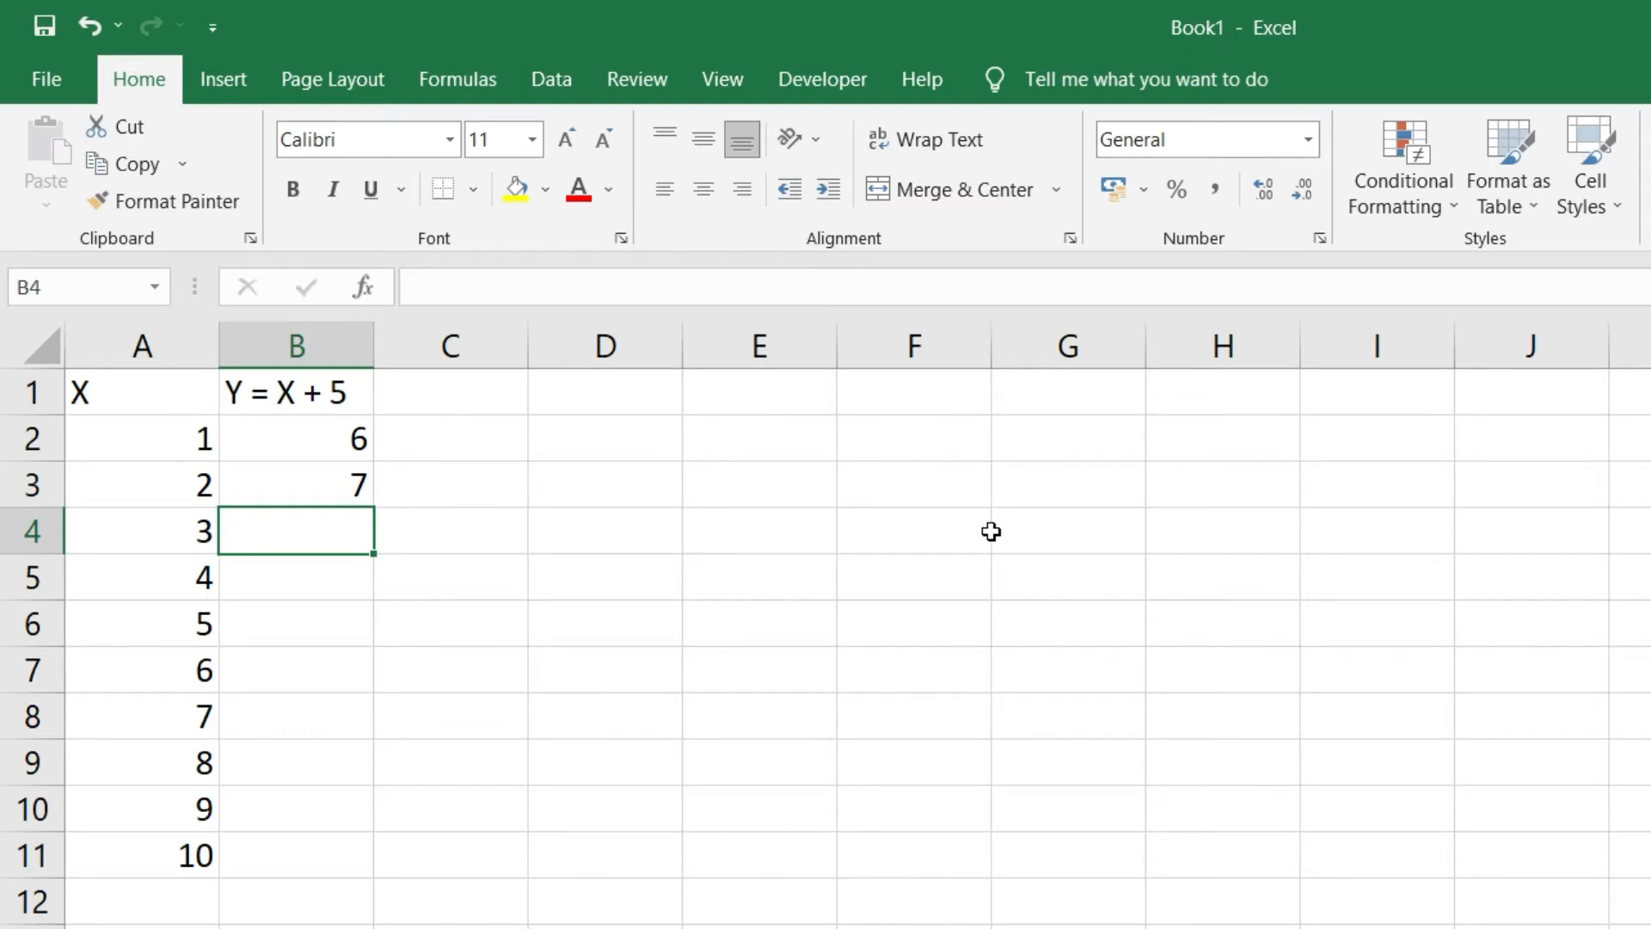
Copy the formula in B2 and paste it into B3:B11
key("Up")
key("Up")
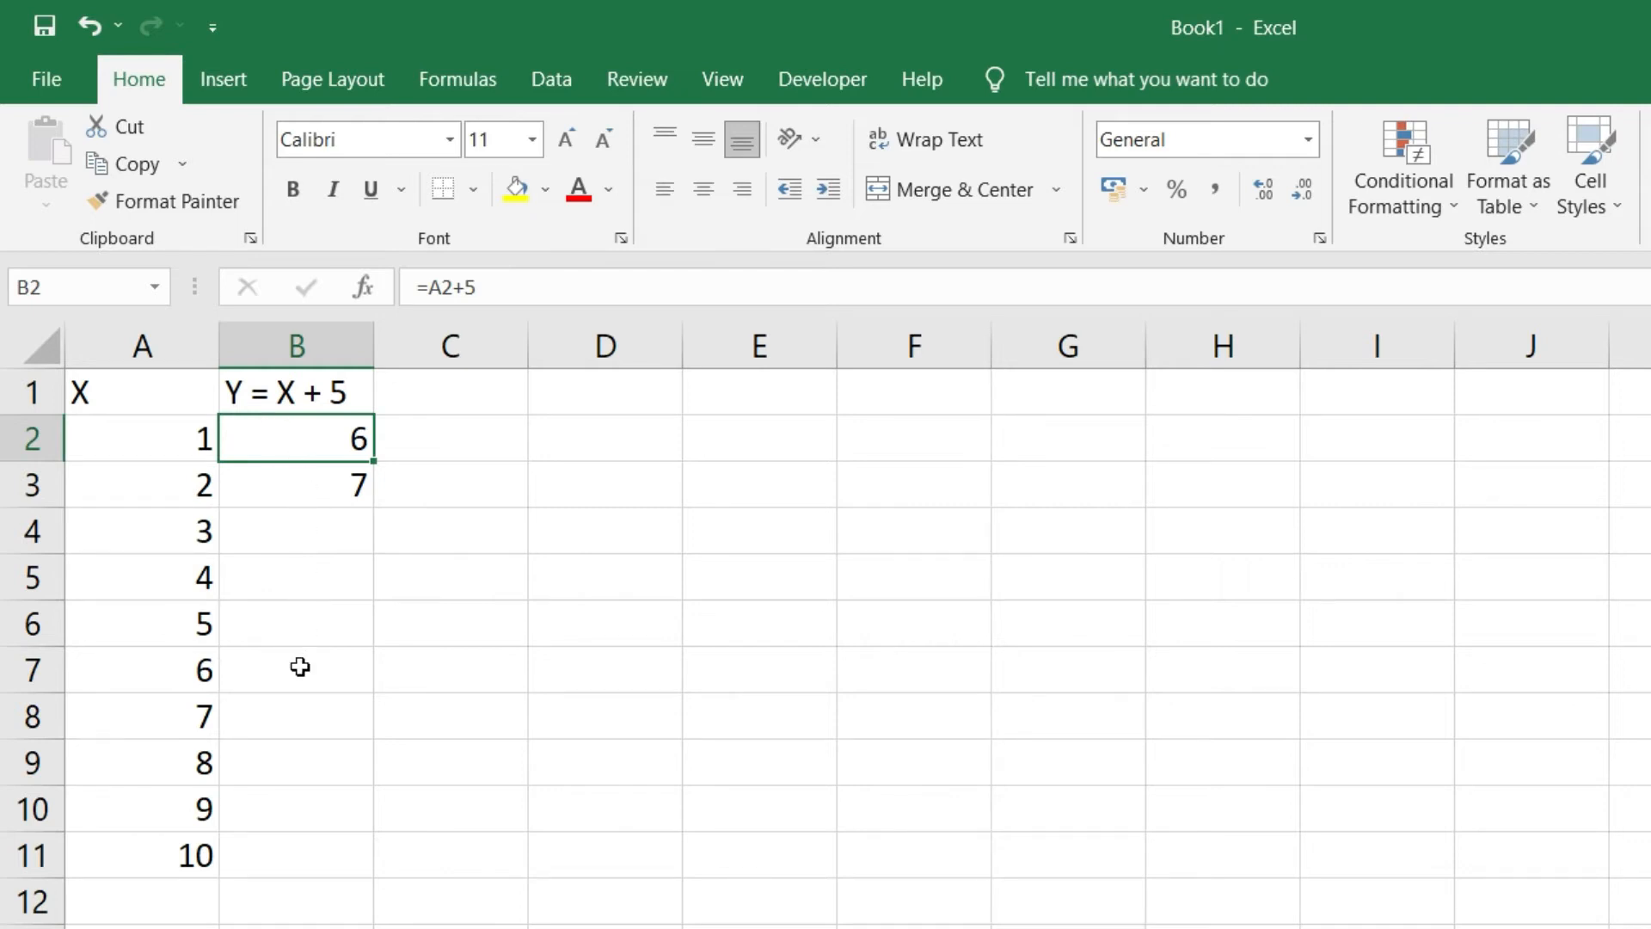
left_click(290, 439)
key("ctrl+c")
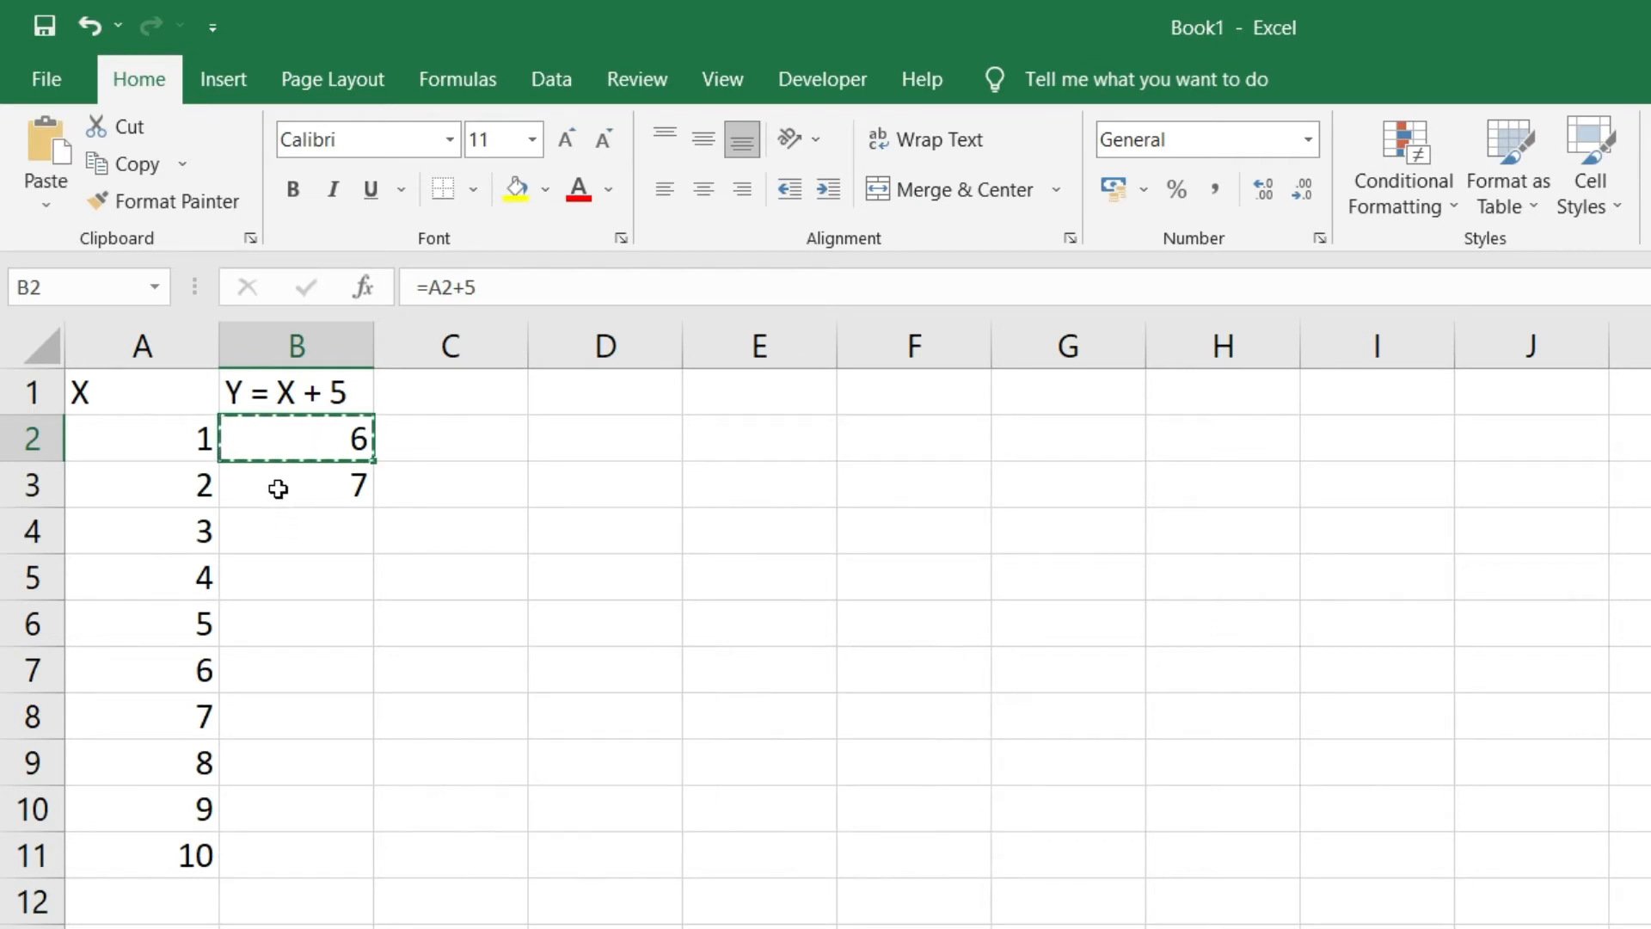
left_click_drag(278, 489, 259, 849)
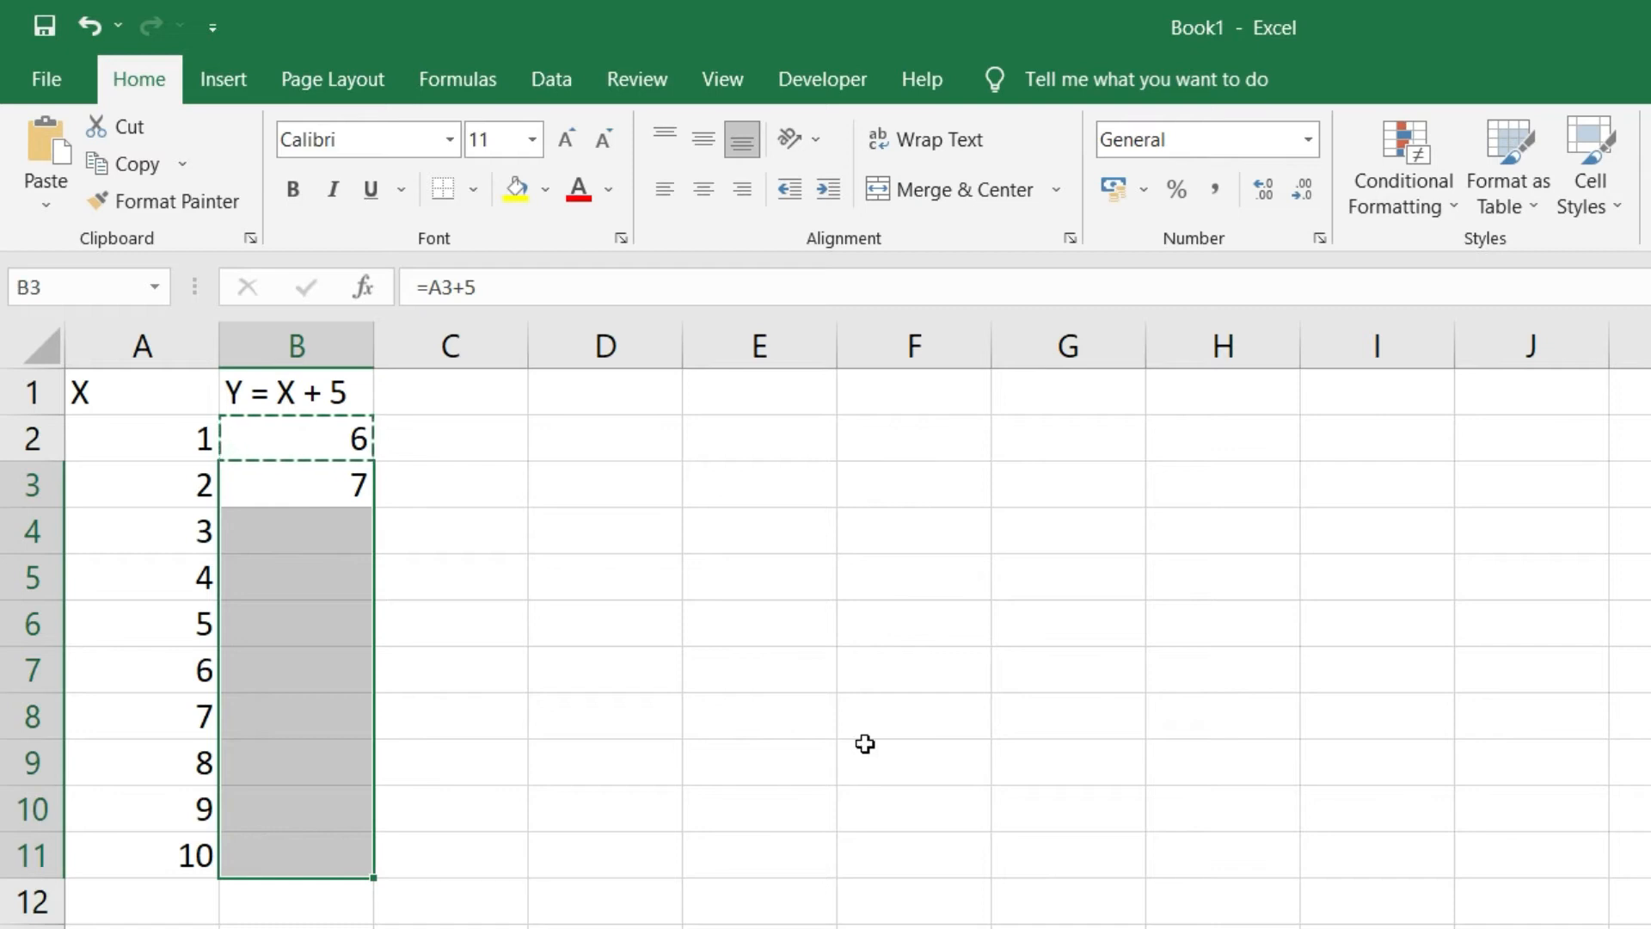
key("ctrl+v")
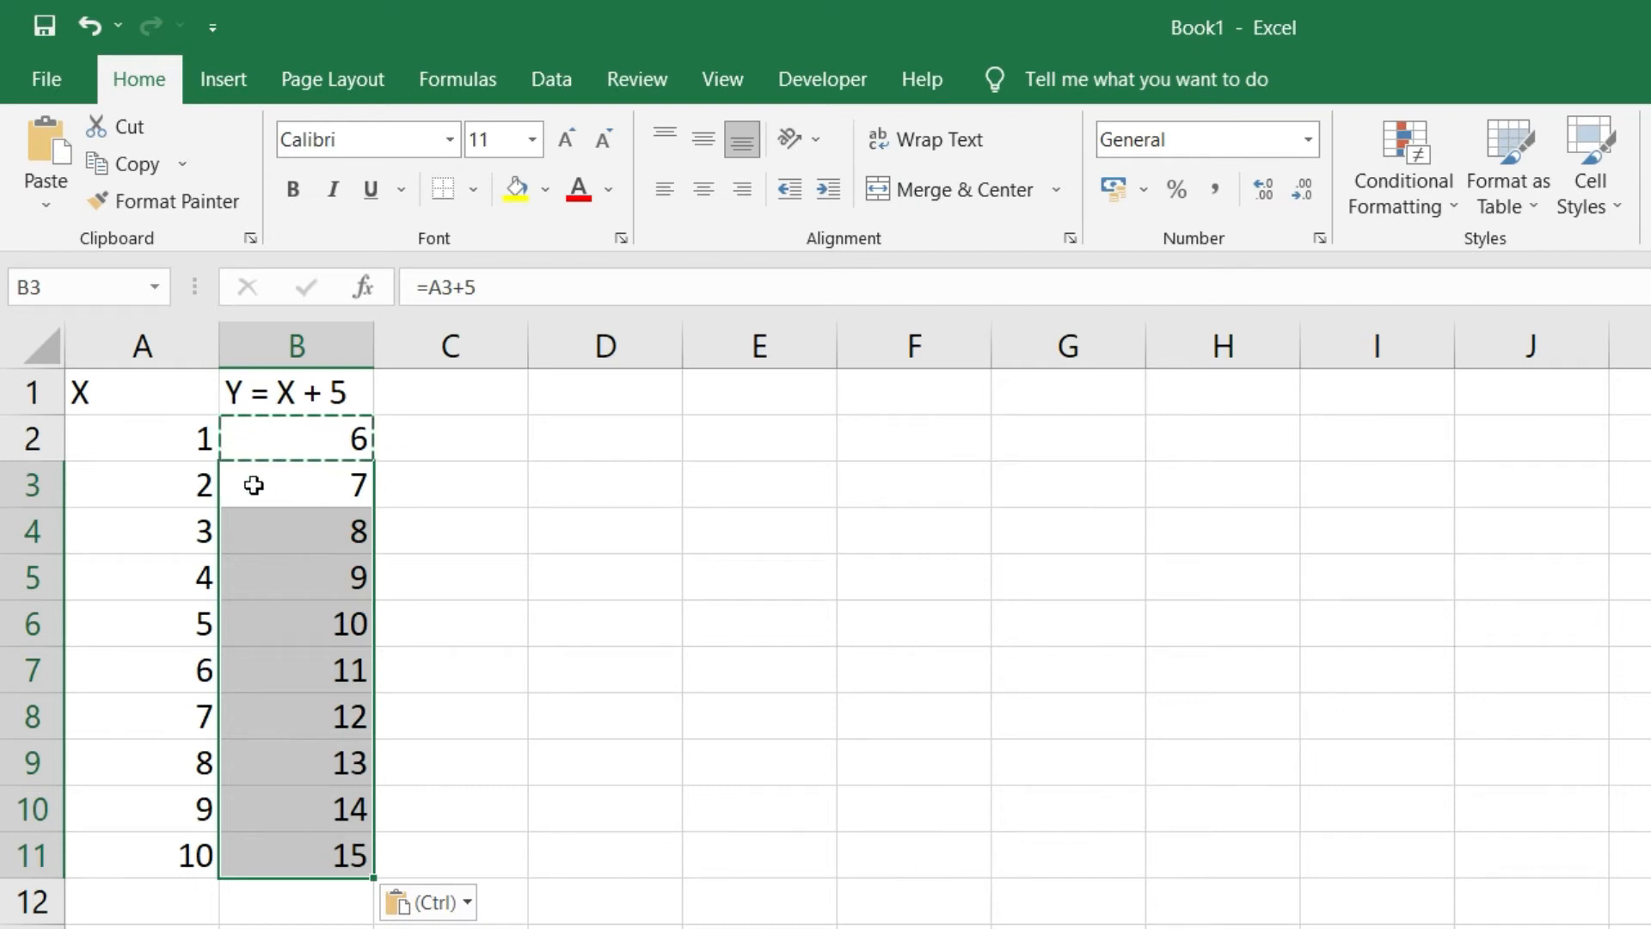
Examine the cell references in the Y = X + 5 formulas from B2 down to B10
left_click(305, 436)
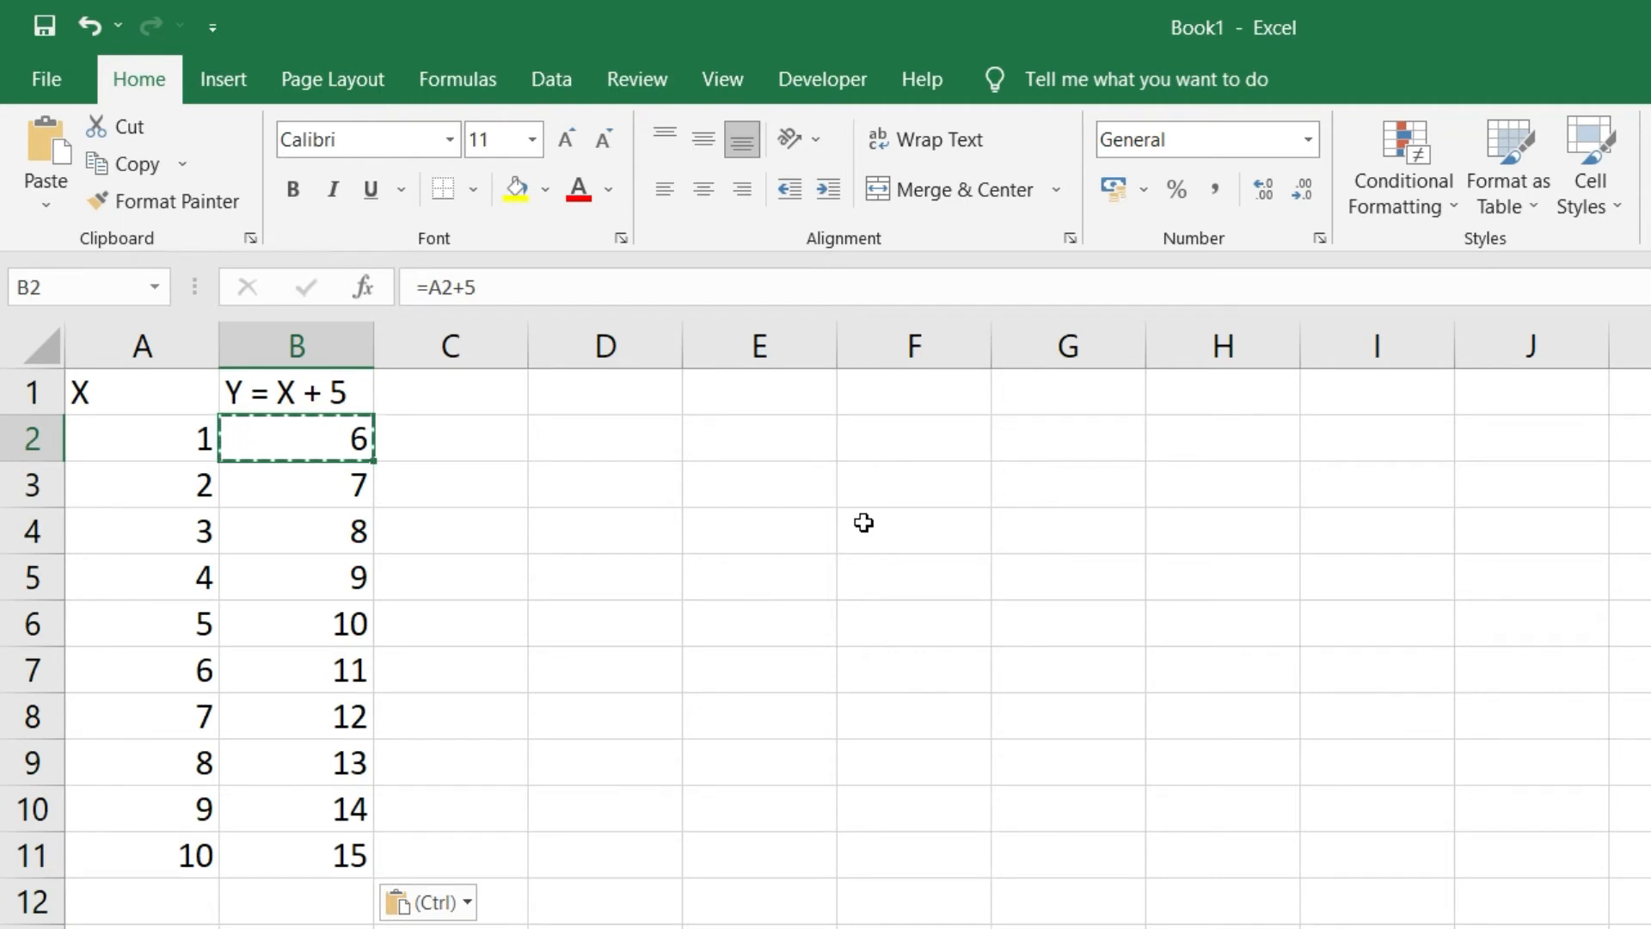
key("Down")
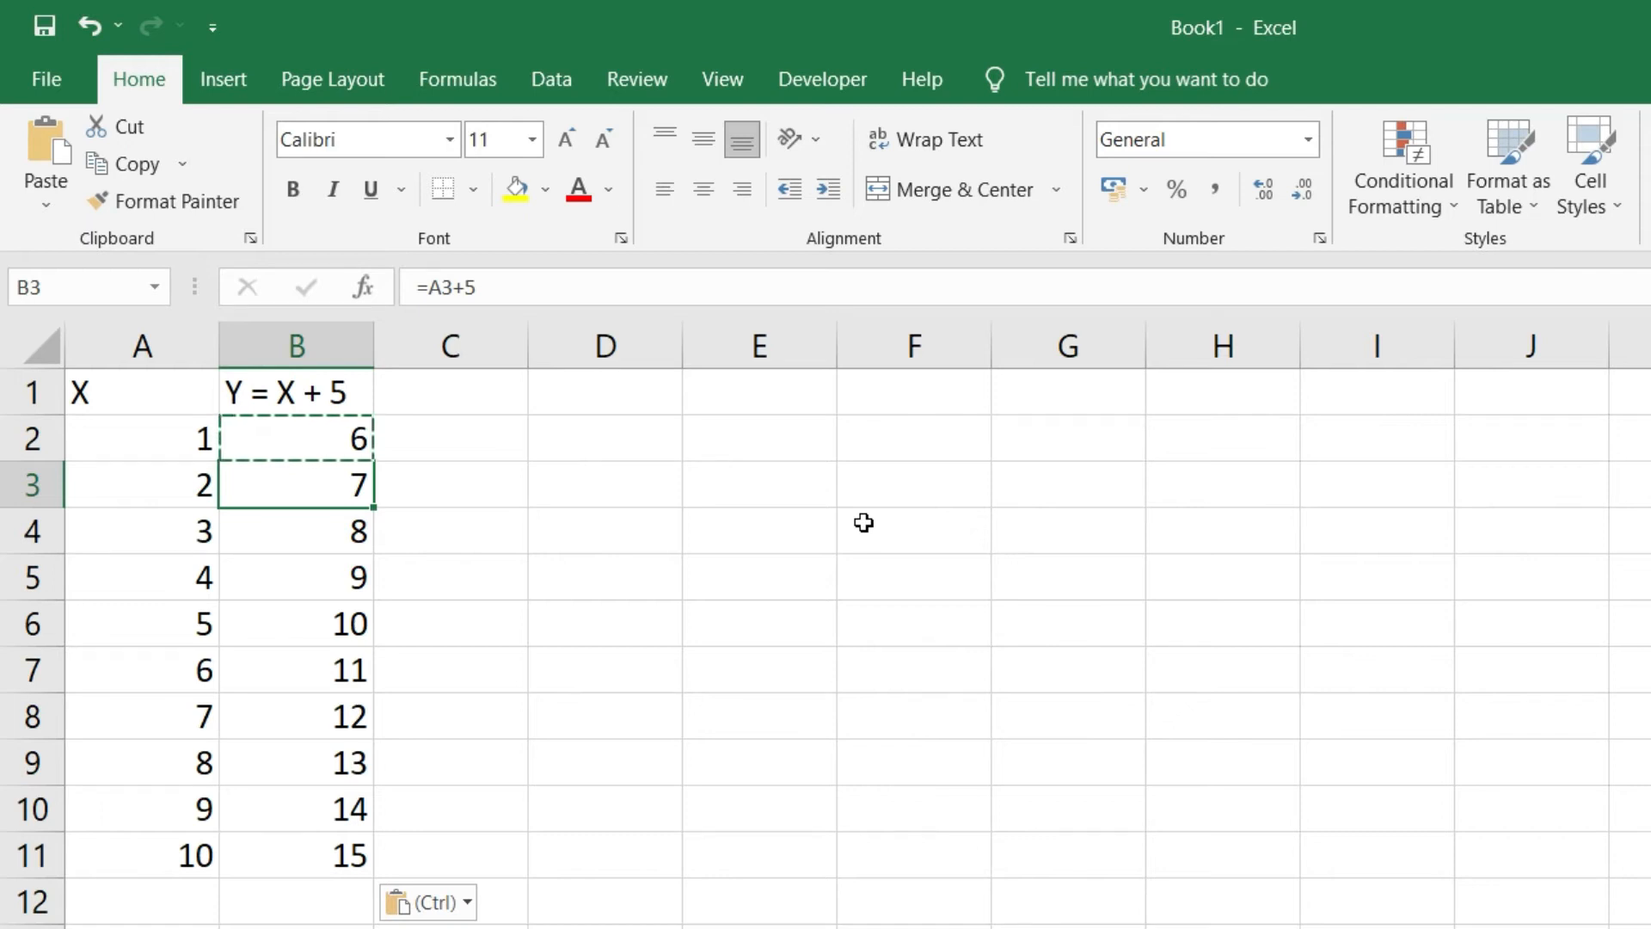
key("Down")
key("Down")
key("Down")
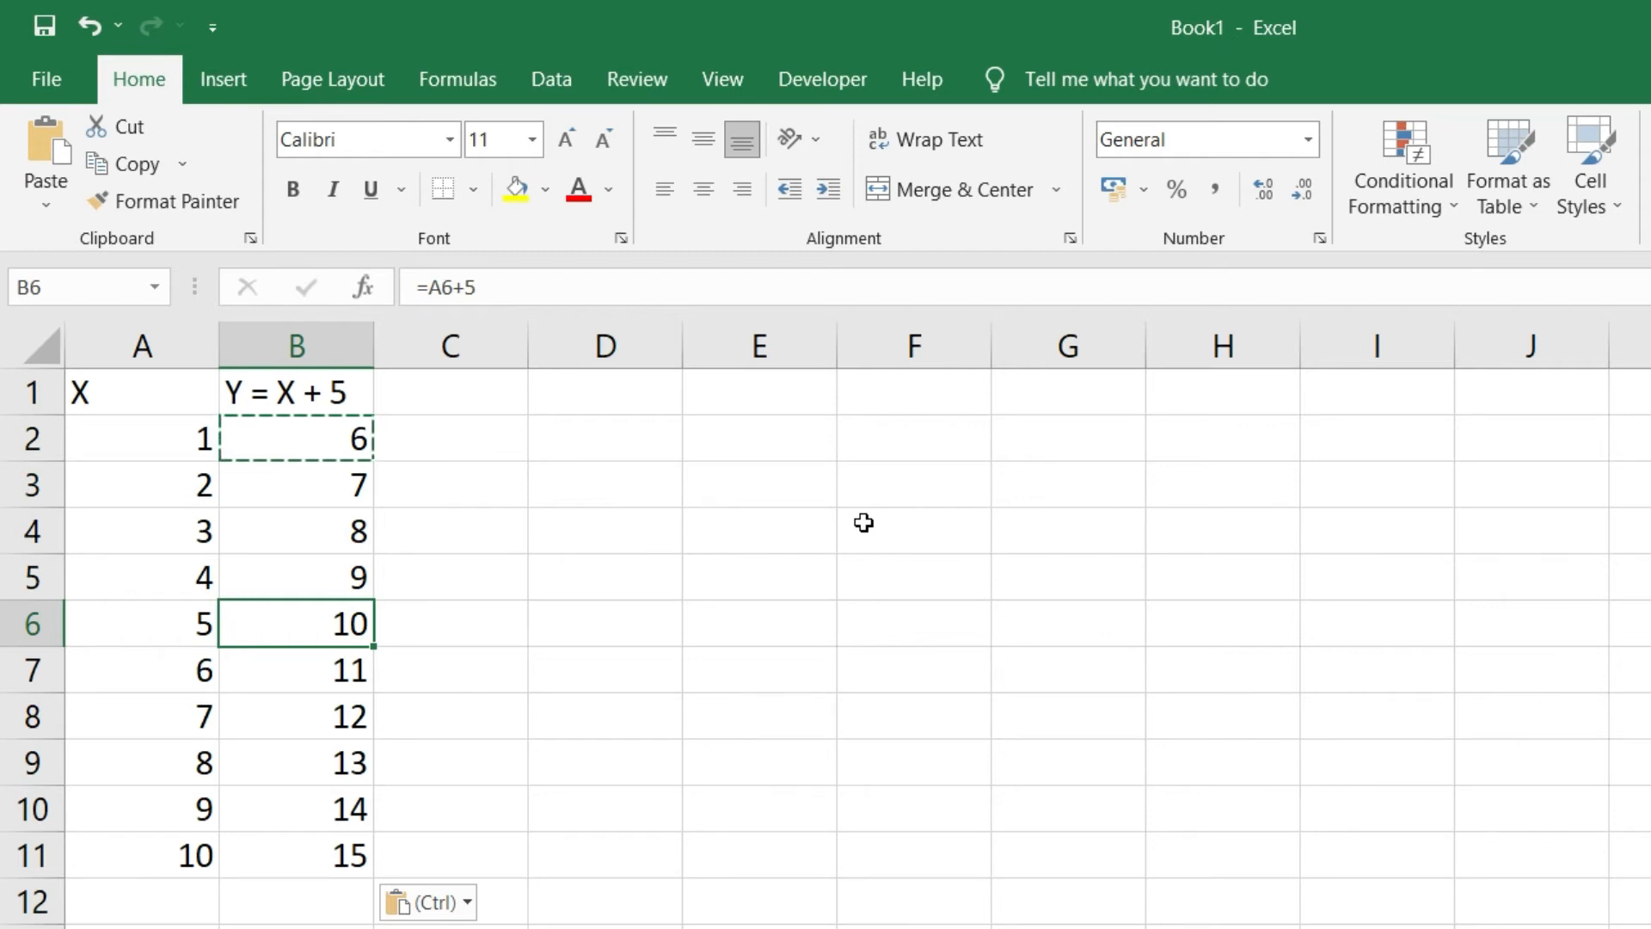
key("Down")
key("Down")
key("Down")
key("Down")
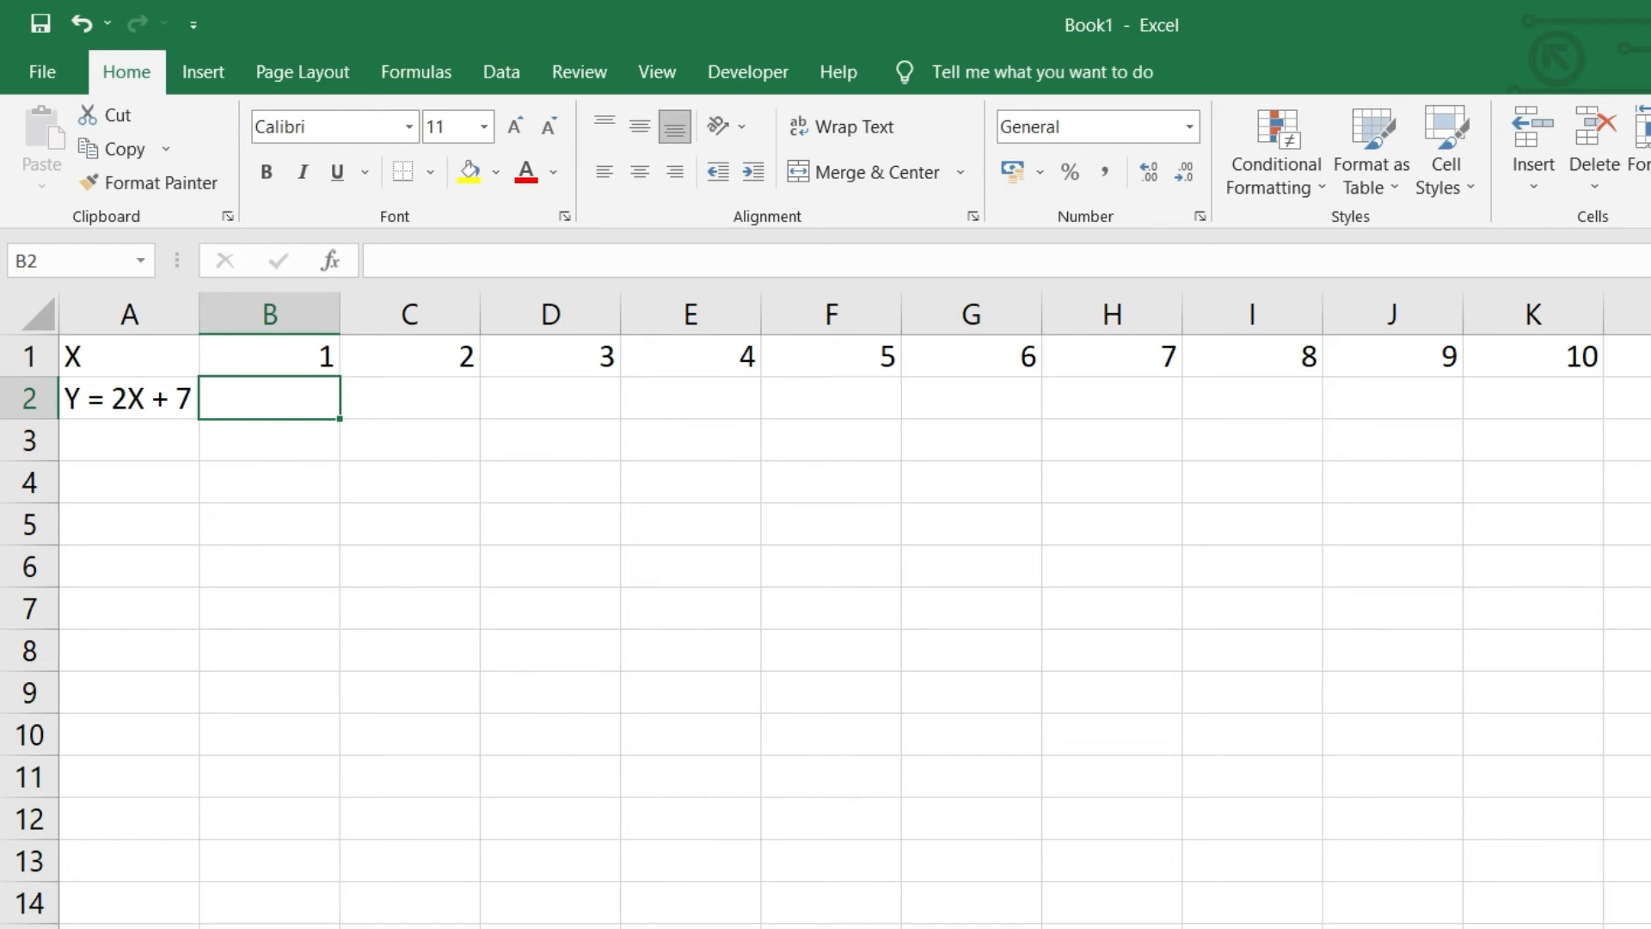
Enter the formula =2*B1+7 in cell B2 of the horizontal table
type("=")
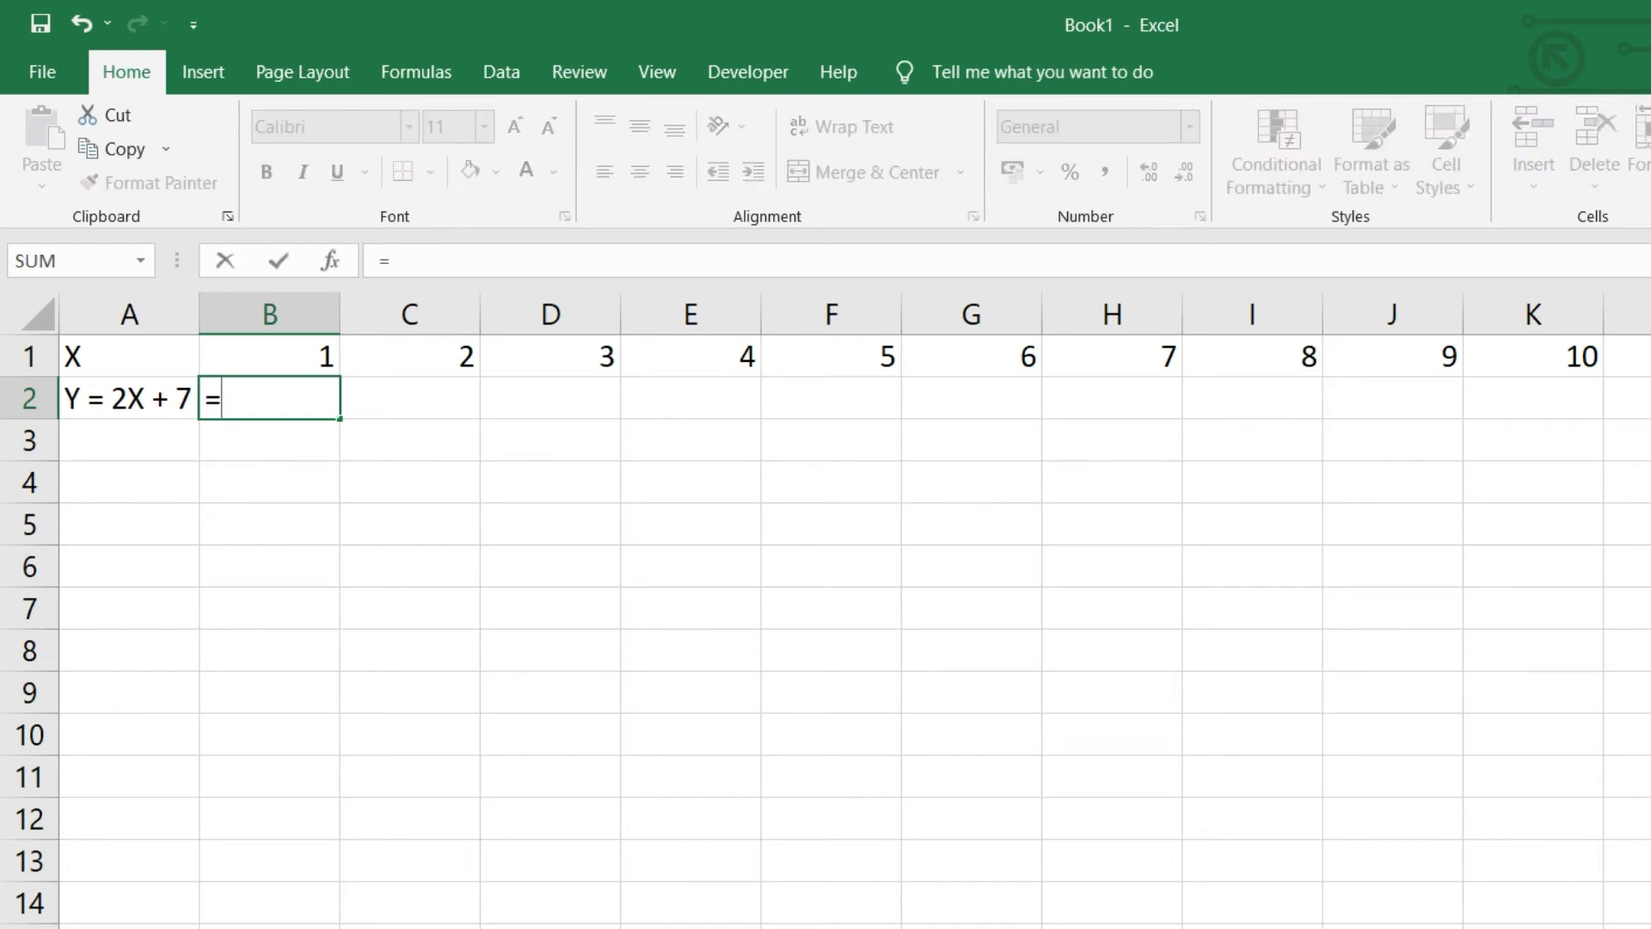
type("2*")
key("Up")
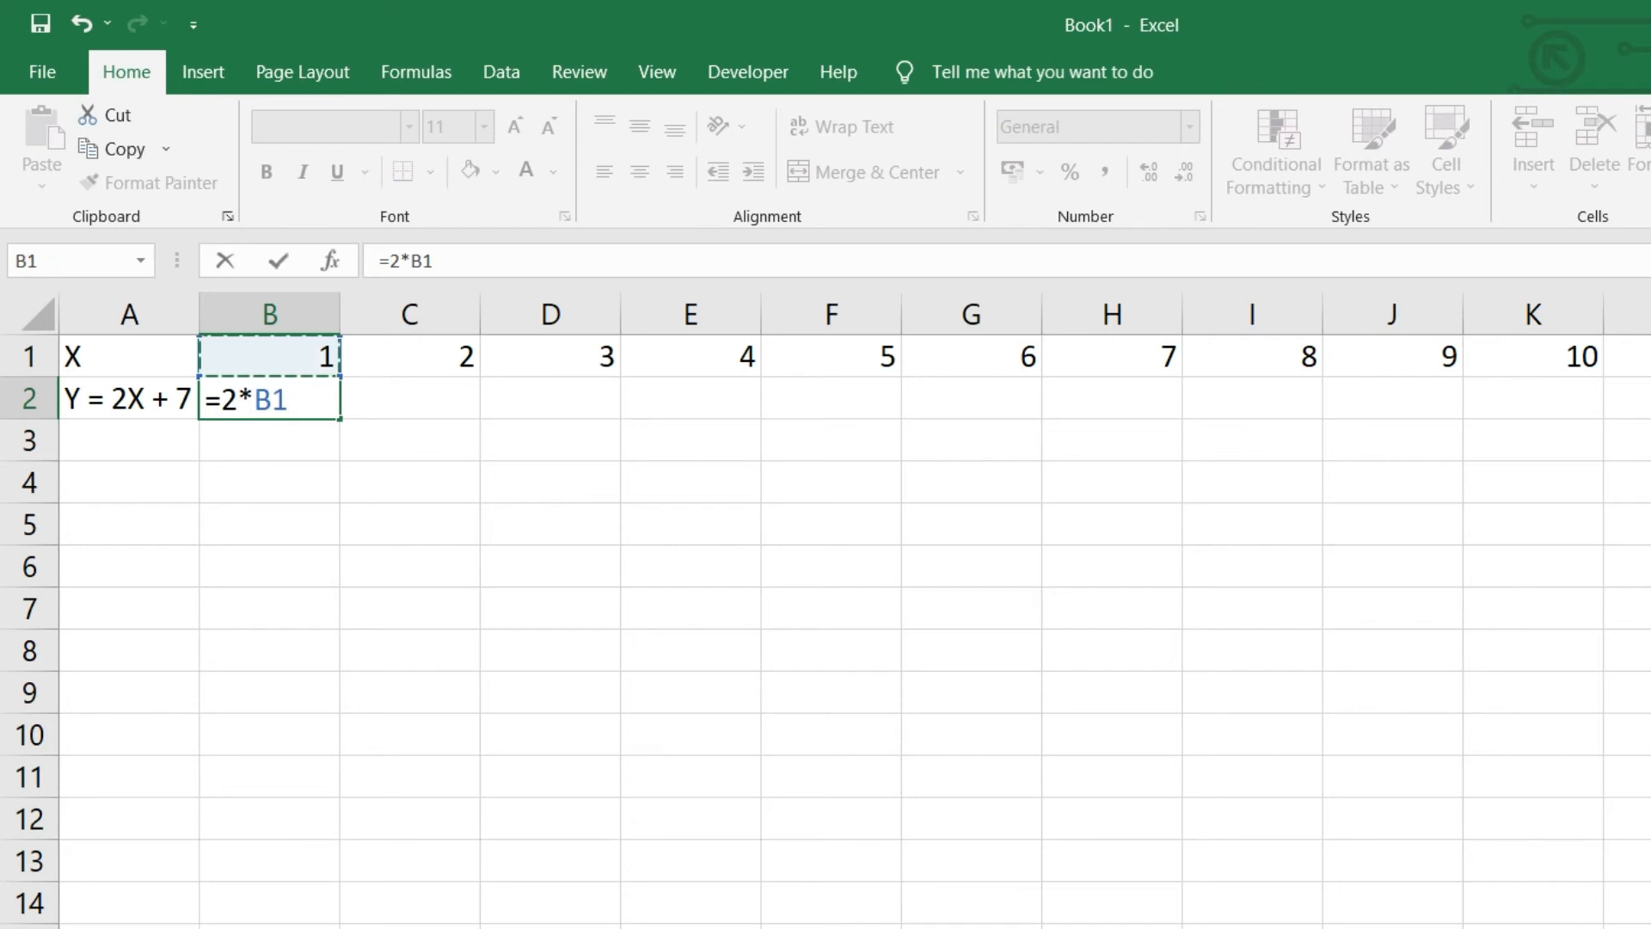
type("+7")
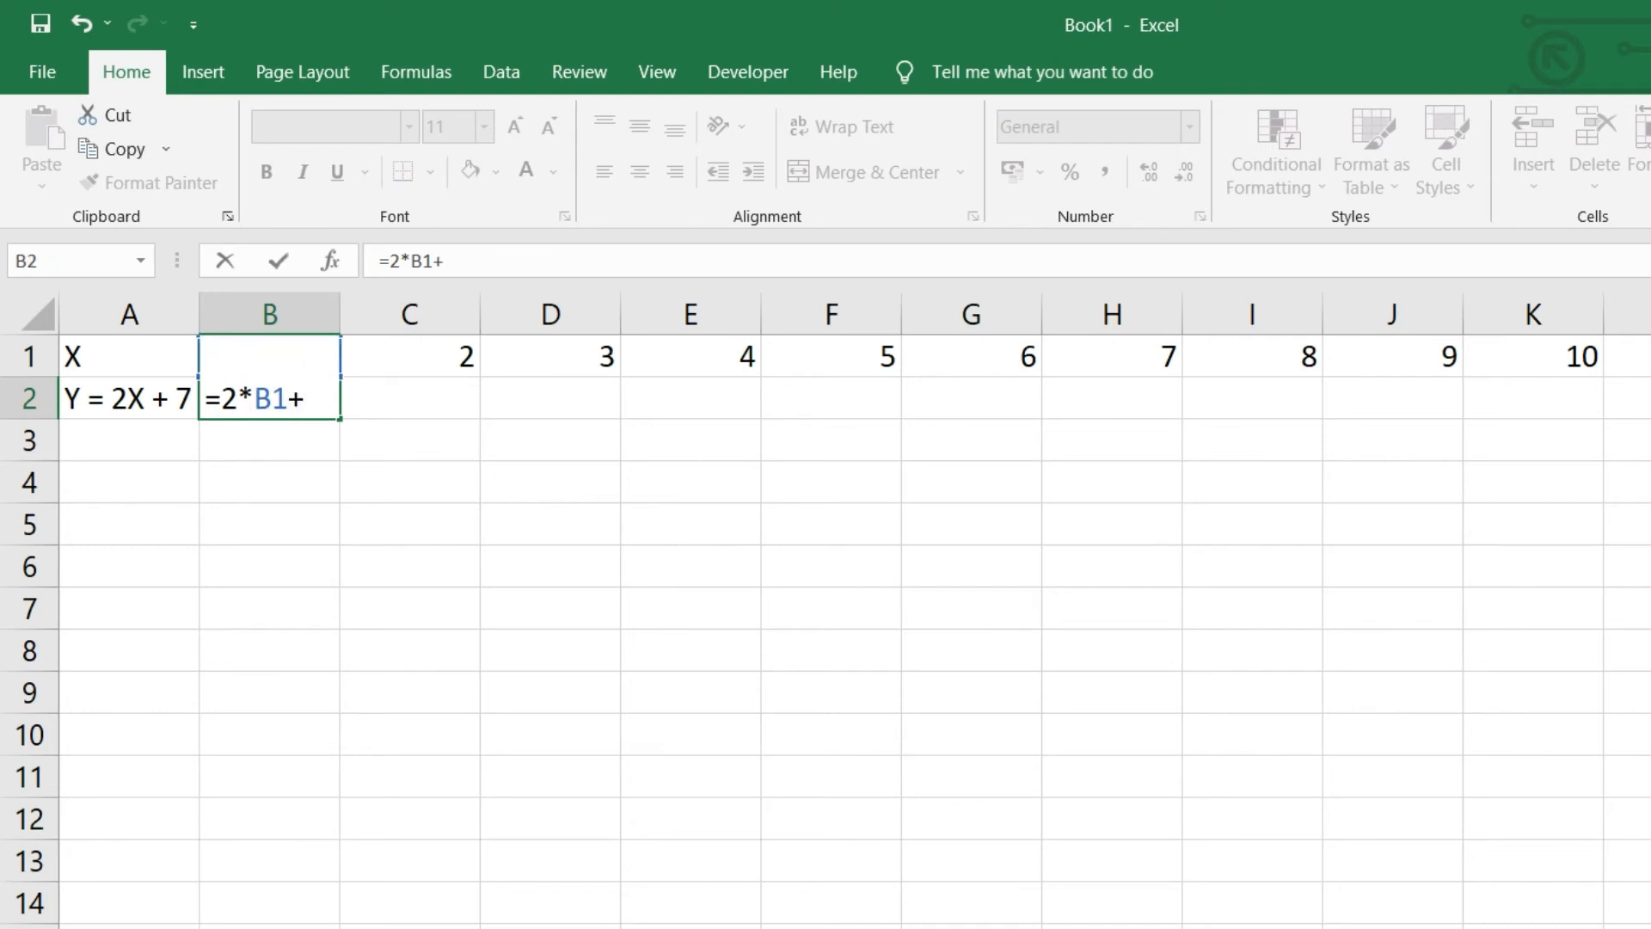
key("Return")
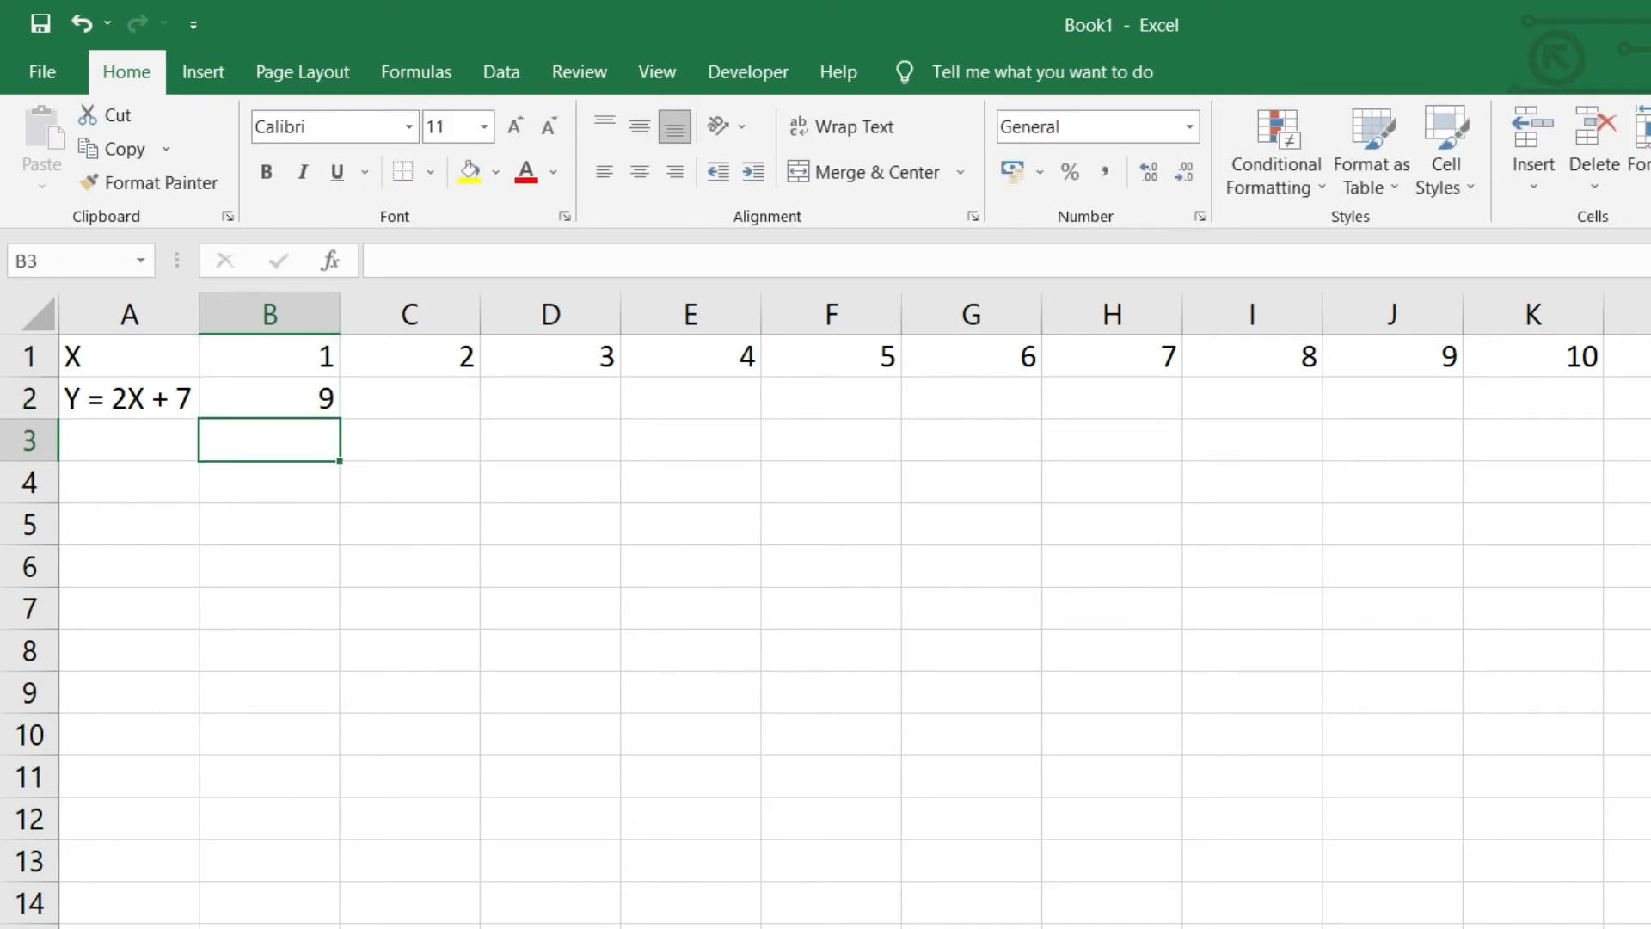
Copy the Y = 2X + 7 formula in B2 and paste it across C2:K2
key("Up")
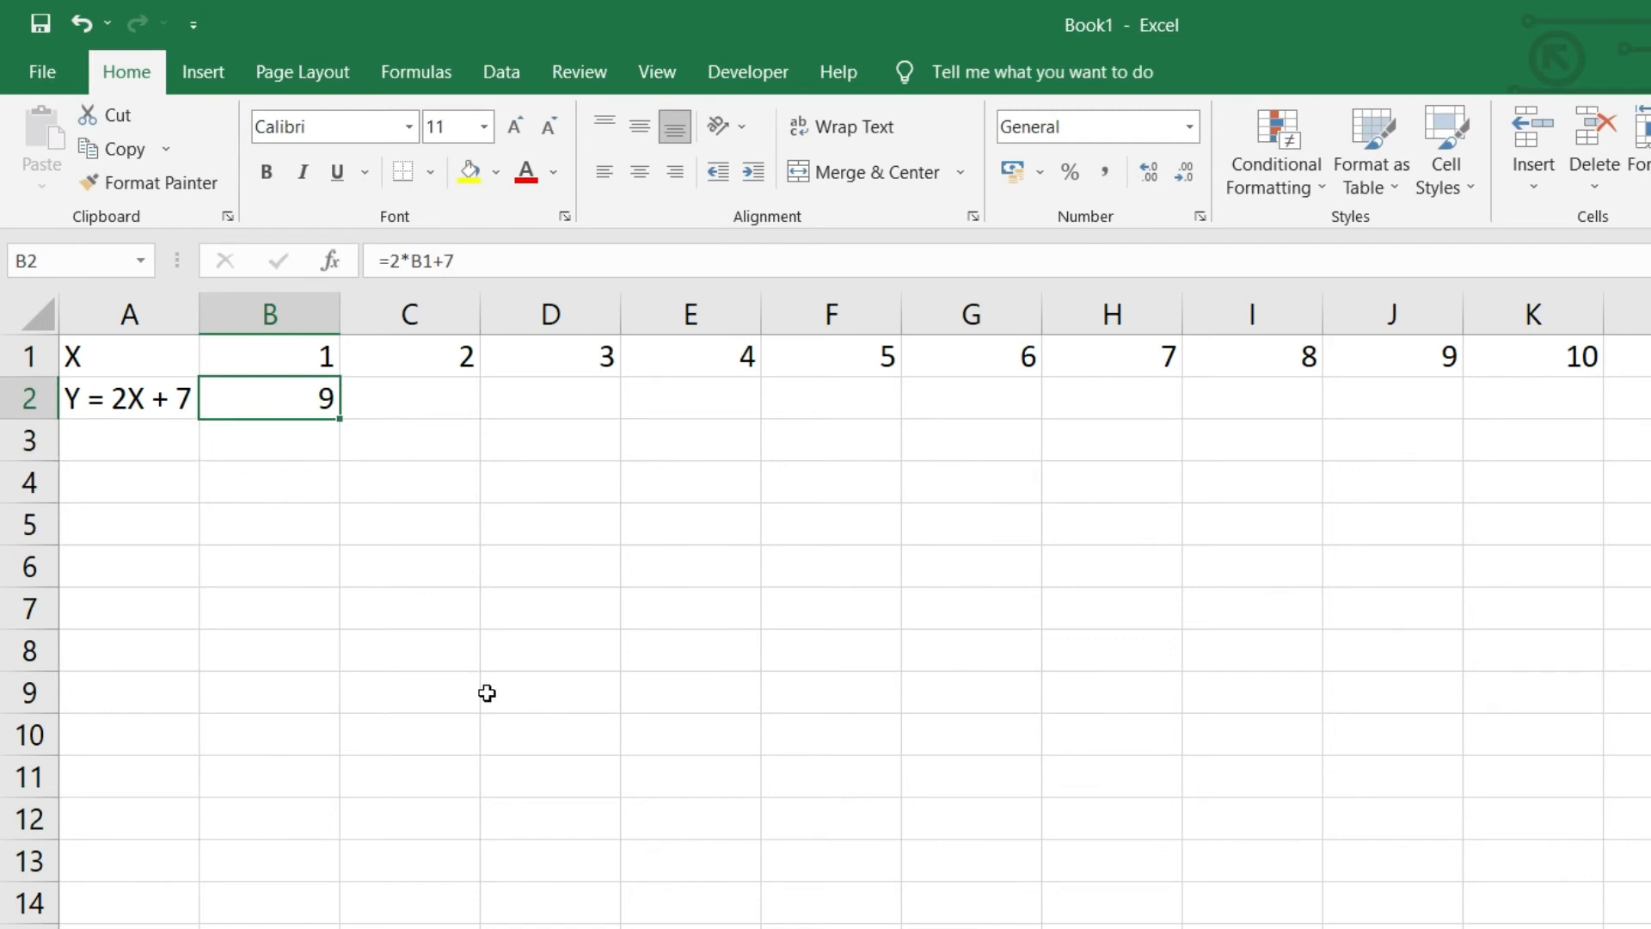
key("ctrl+c")
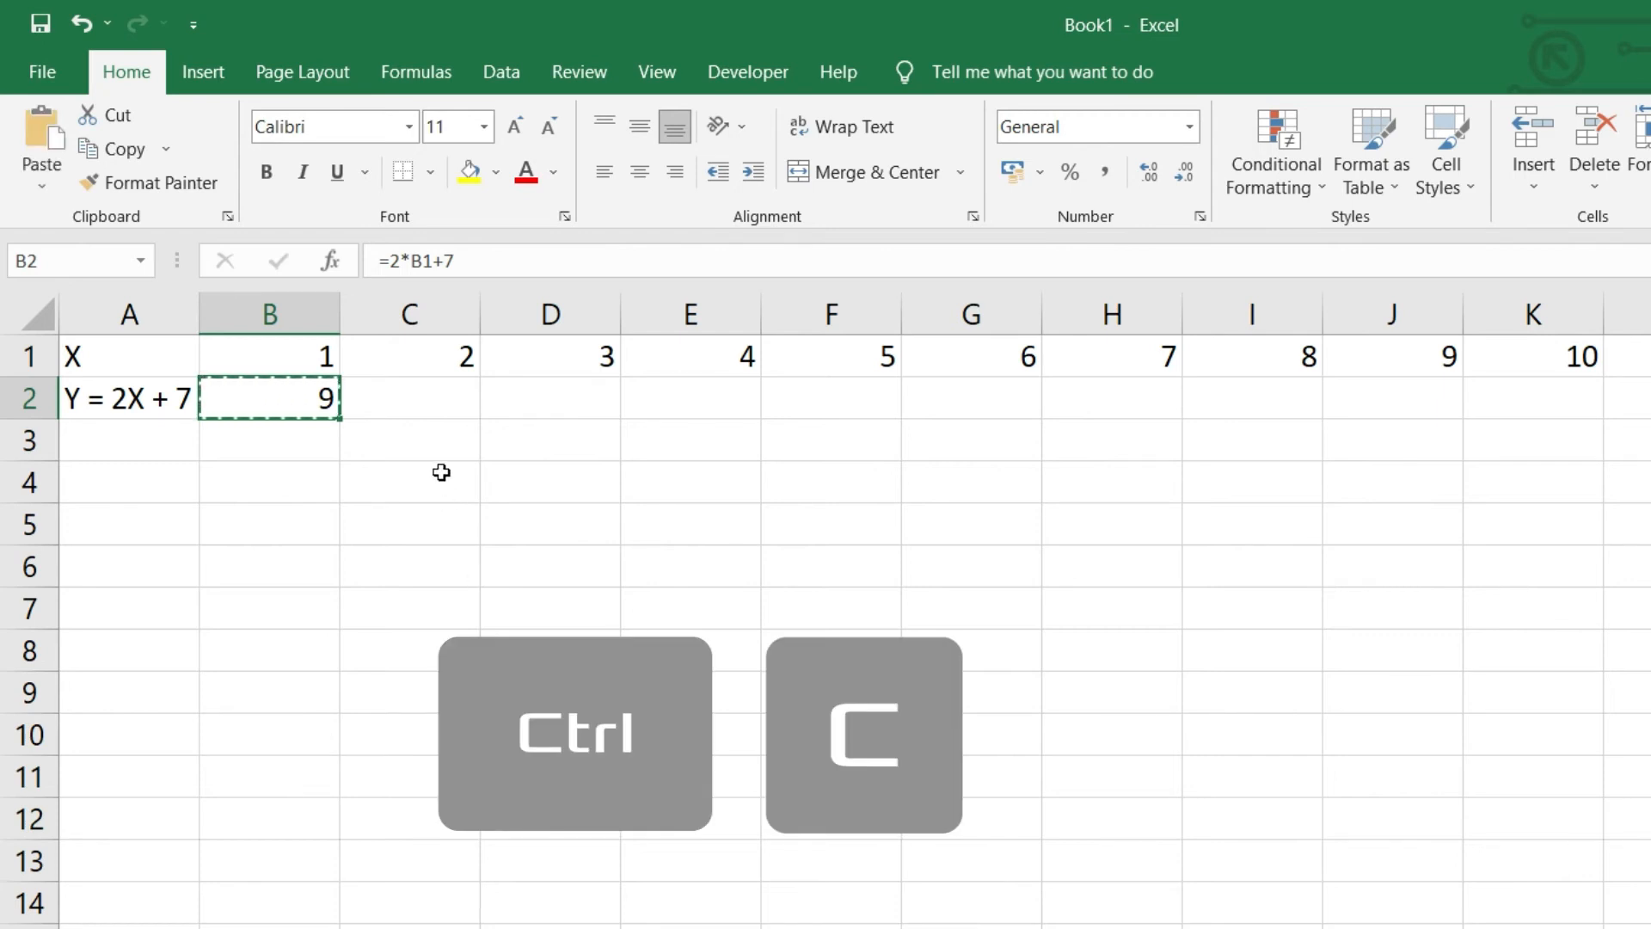
left_click(441, 394)
left_click_drag(441, 394, 1532, 410)
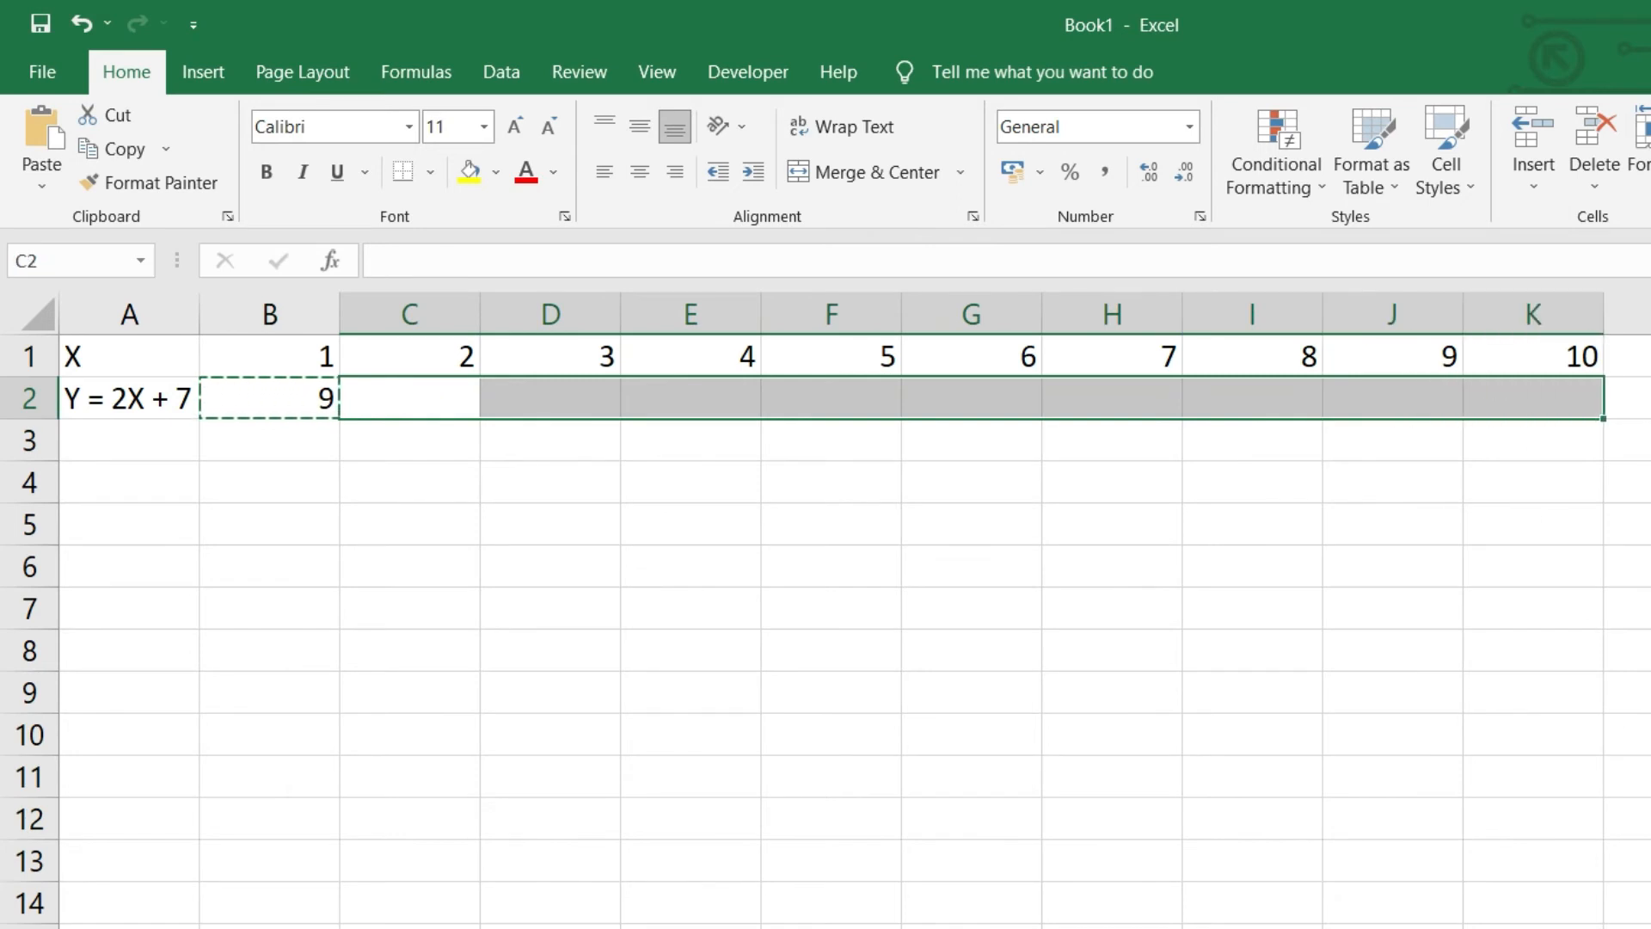
key("ctrl+v")
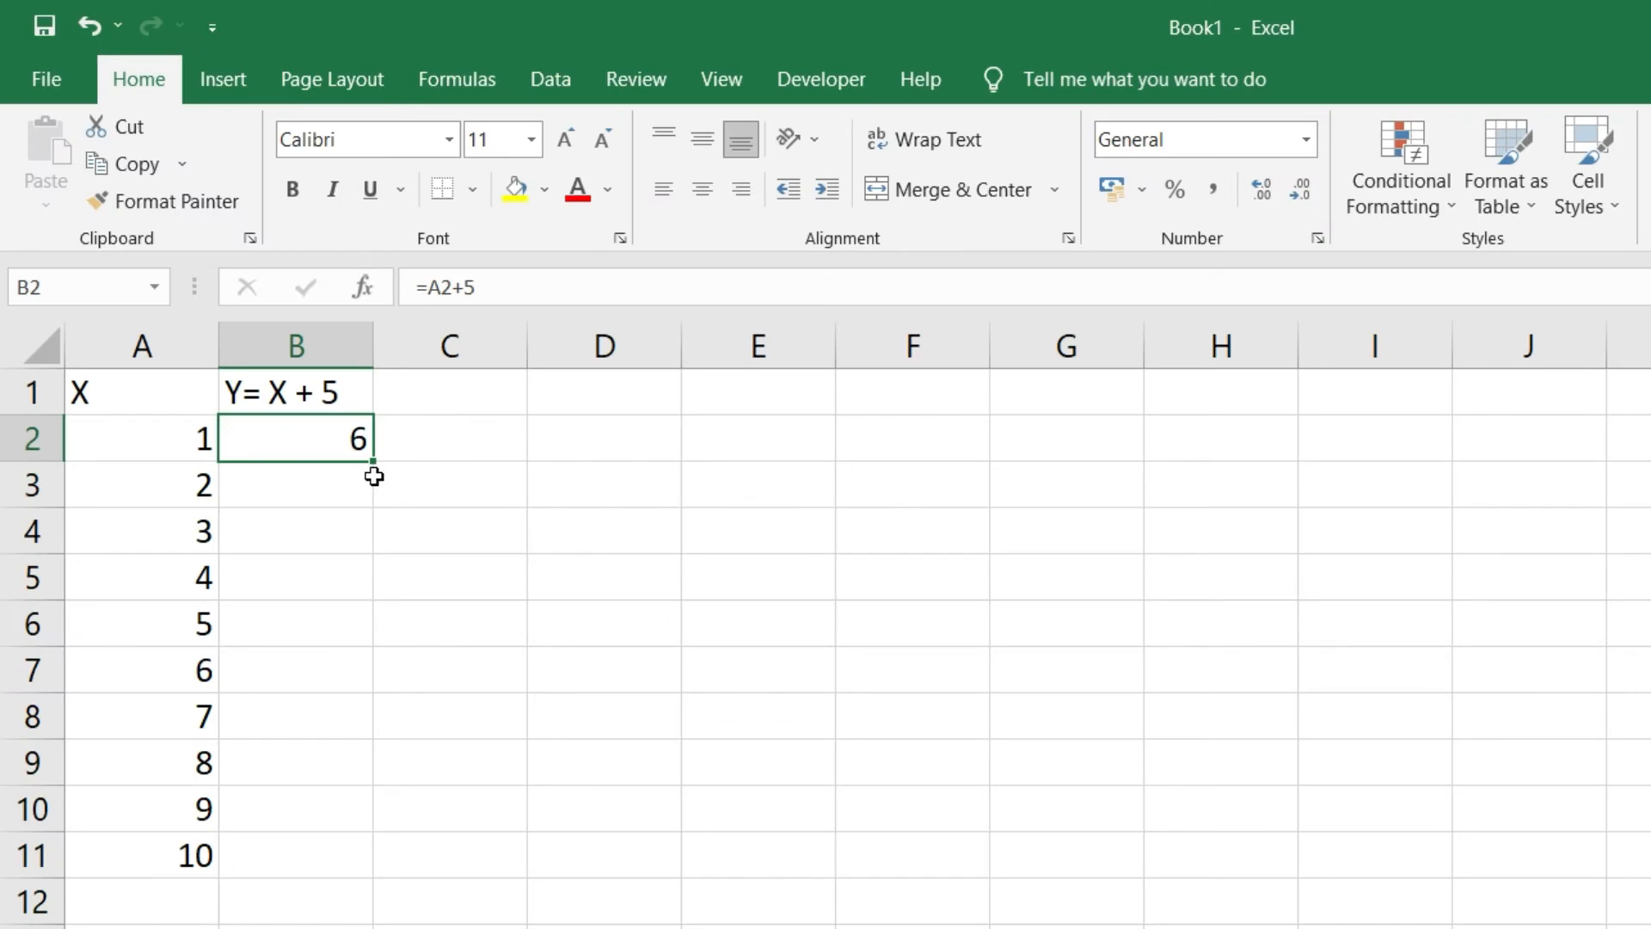
Autofill the Y = X + 5 formula from B2 down to B11, and the Y = 2X + 7 formula from B2 across to K2
left_click_drag(374, 464, 376, 883)
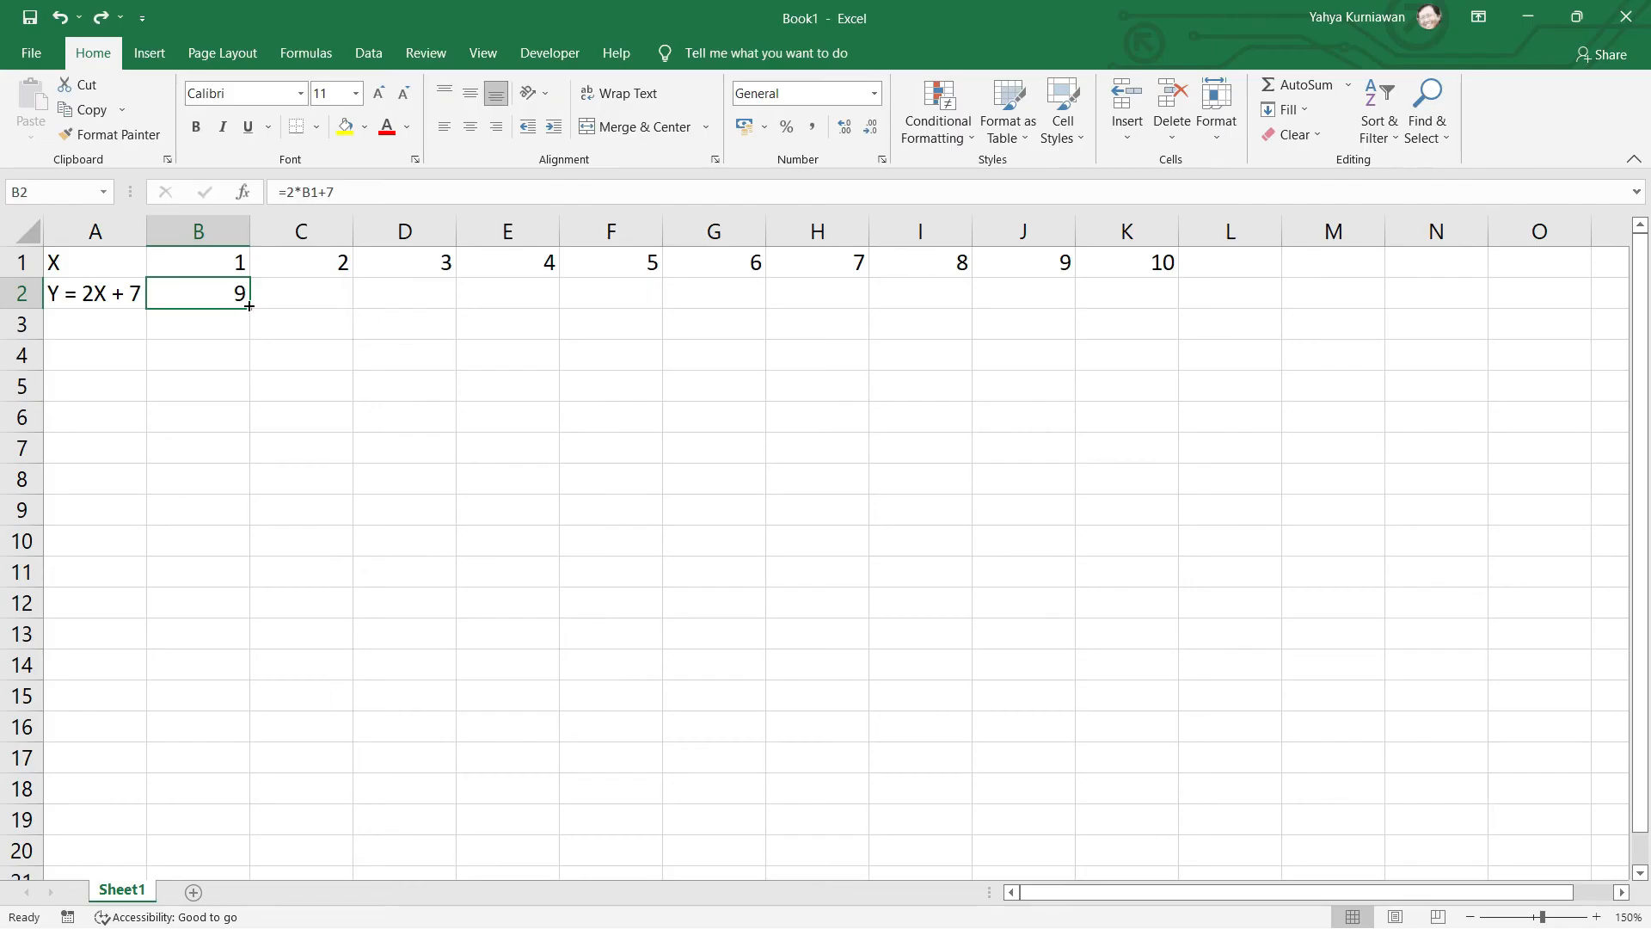
left_click_drag(250, 309, 1197, 321)
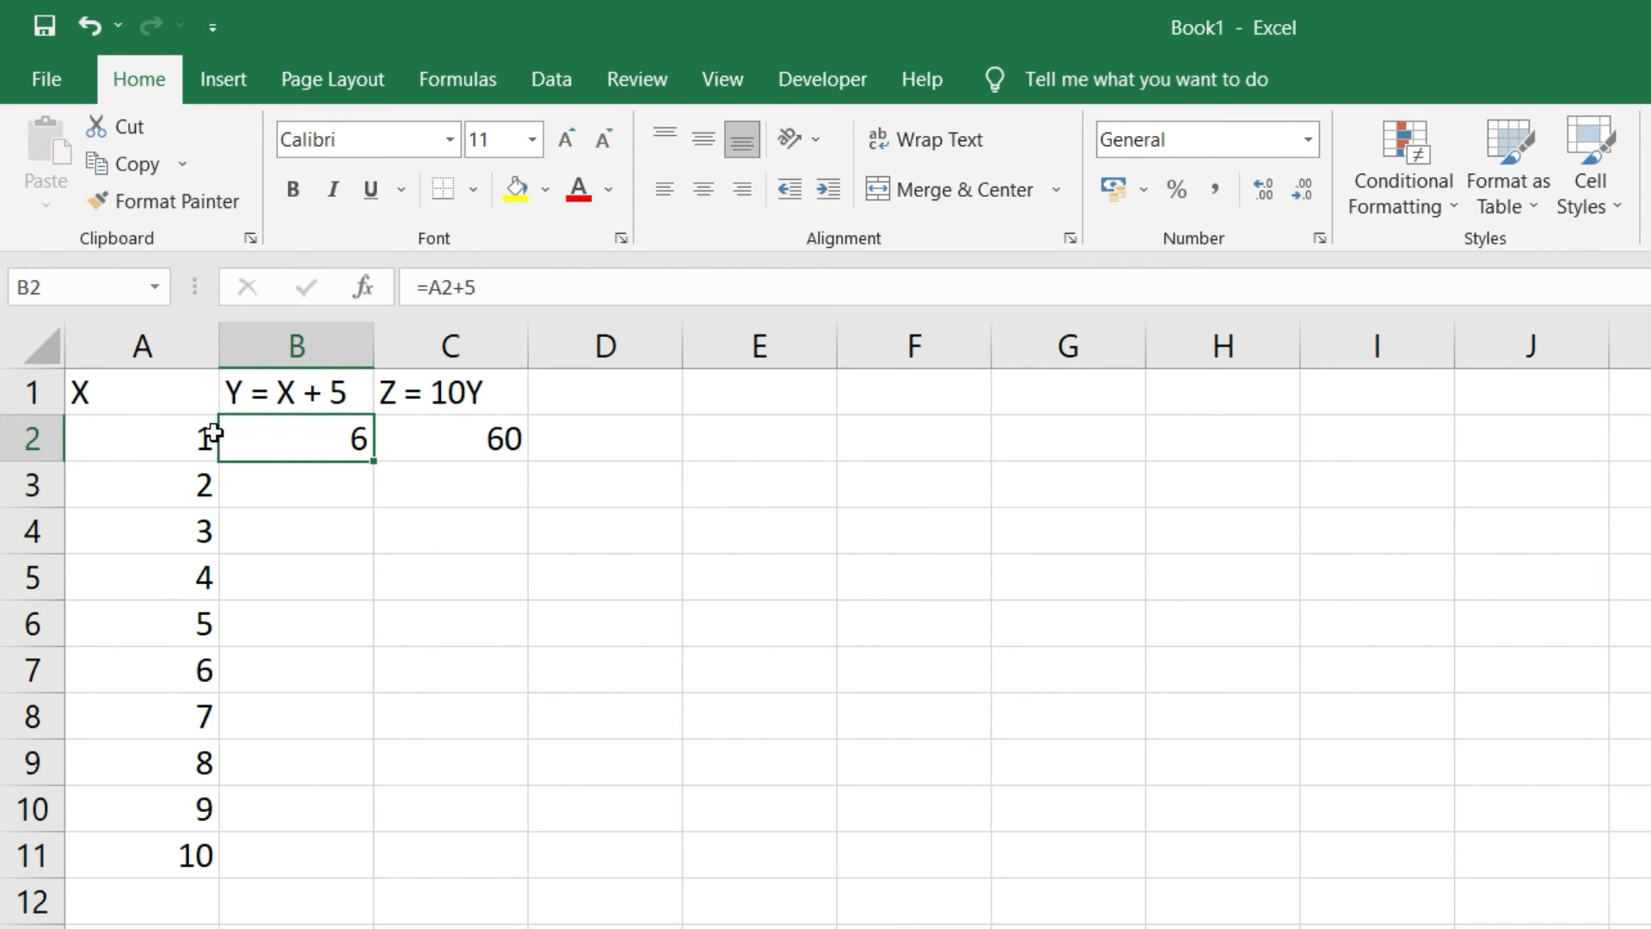
Copy the Y and Z formulas in B2:C2 together and paste them into B3:C11
left_click(438, 437)
left_click_drag(310, 481, 468, 844)
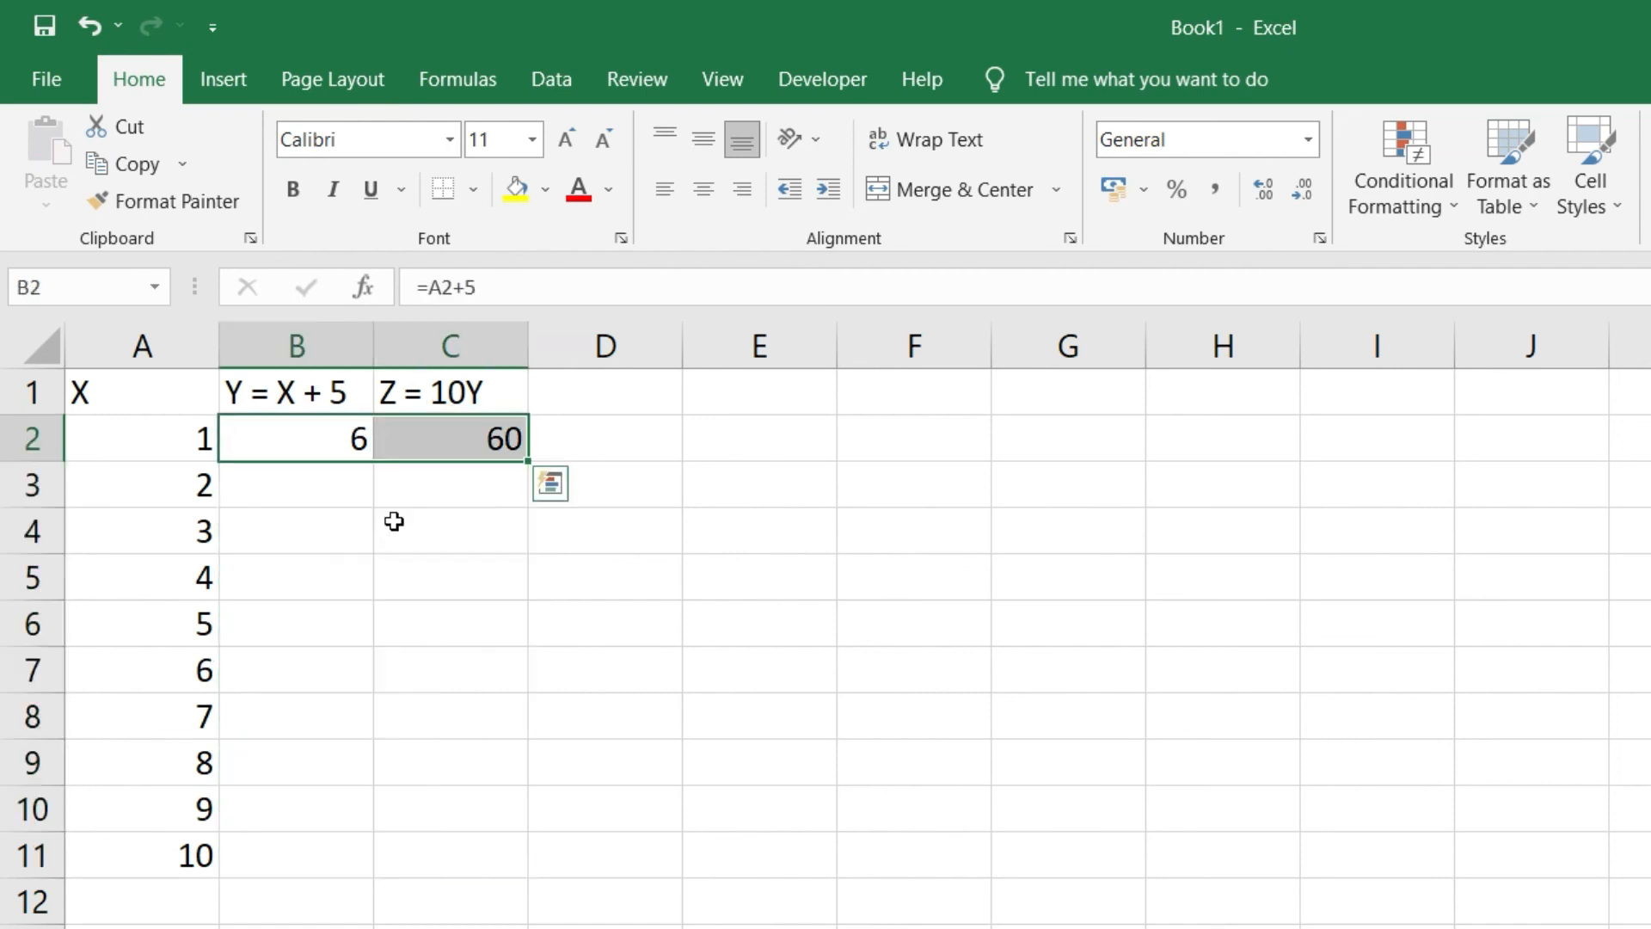
key("ctrl+c")
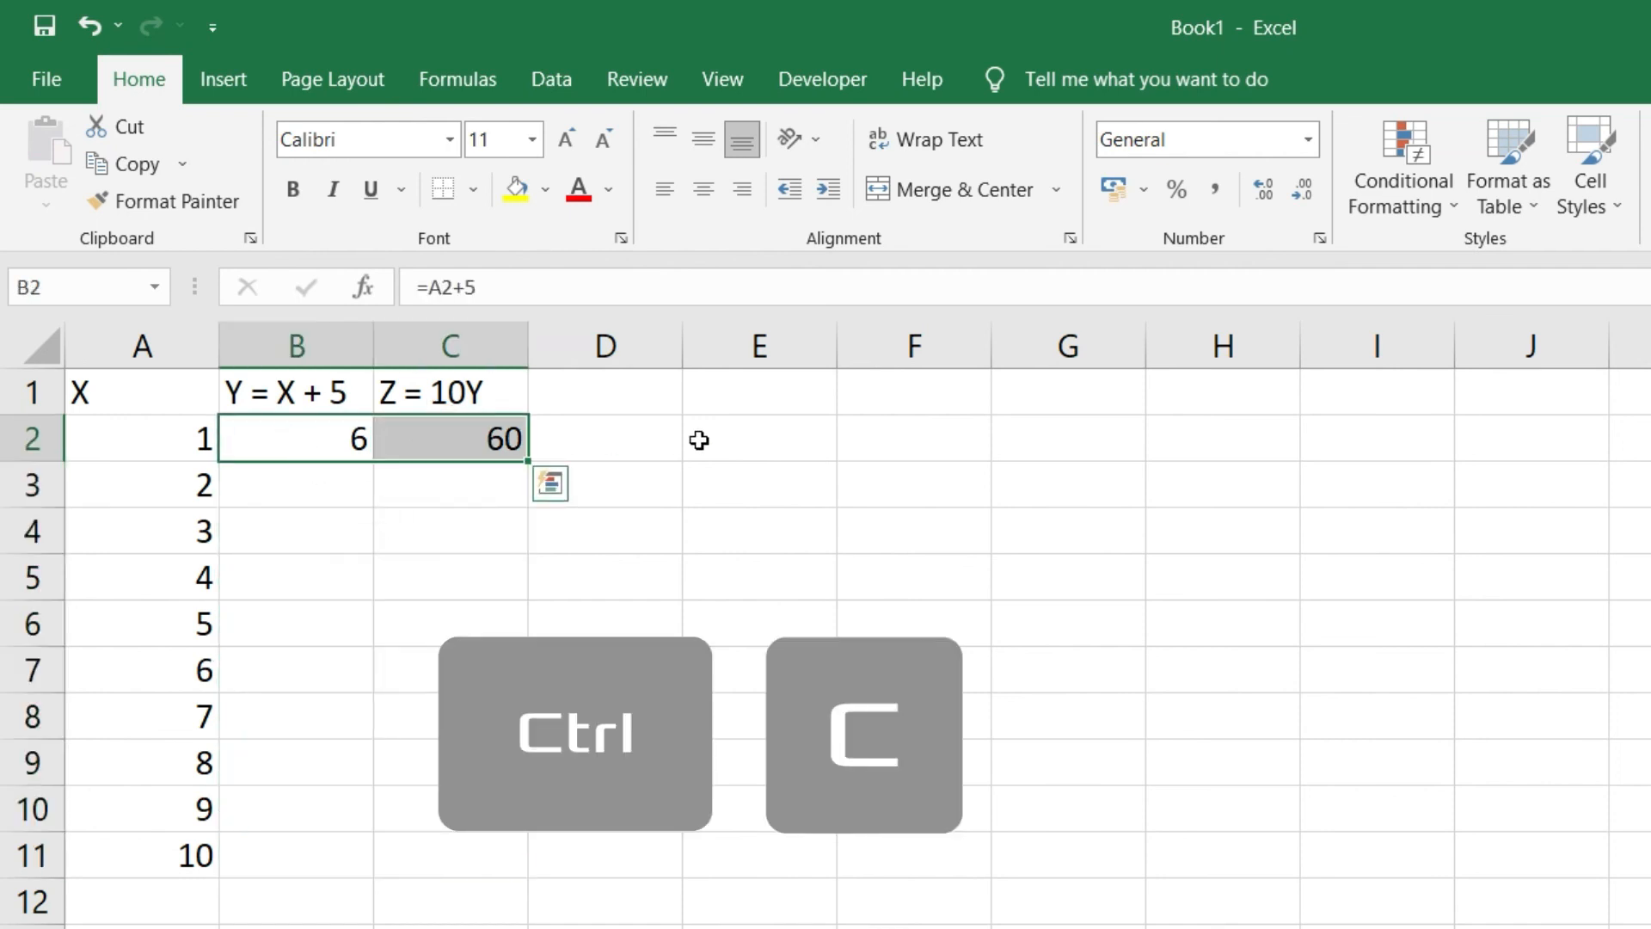
key("ctrl+c")
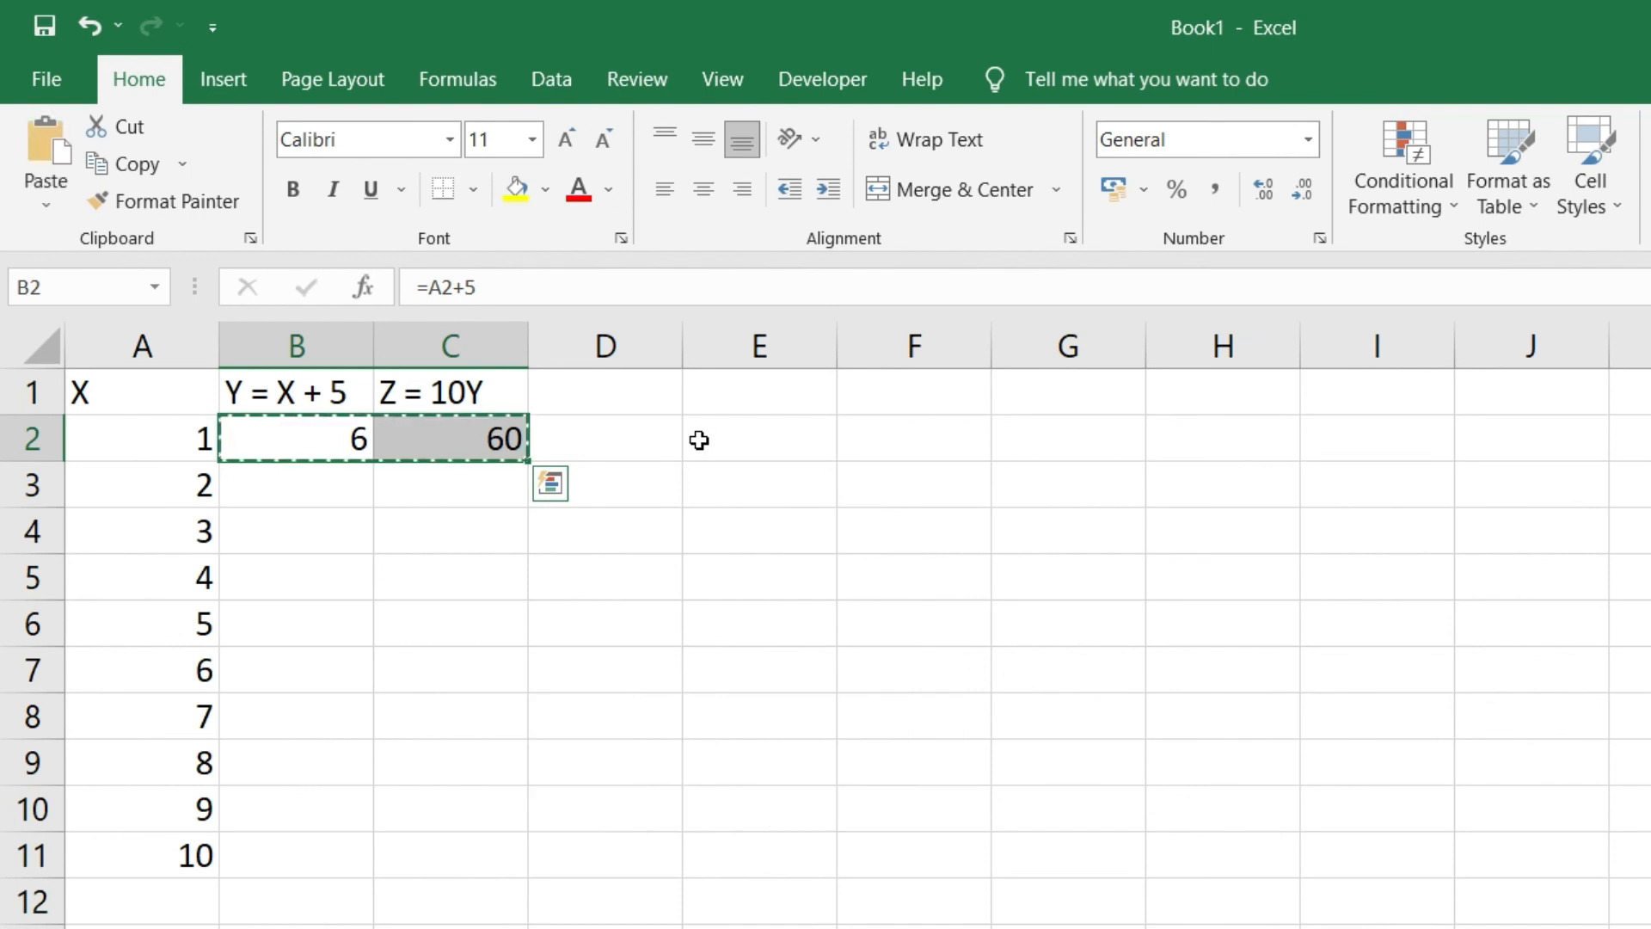
left_click_drag(267, 482, 484, 842)
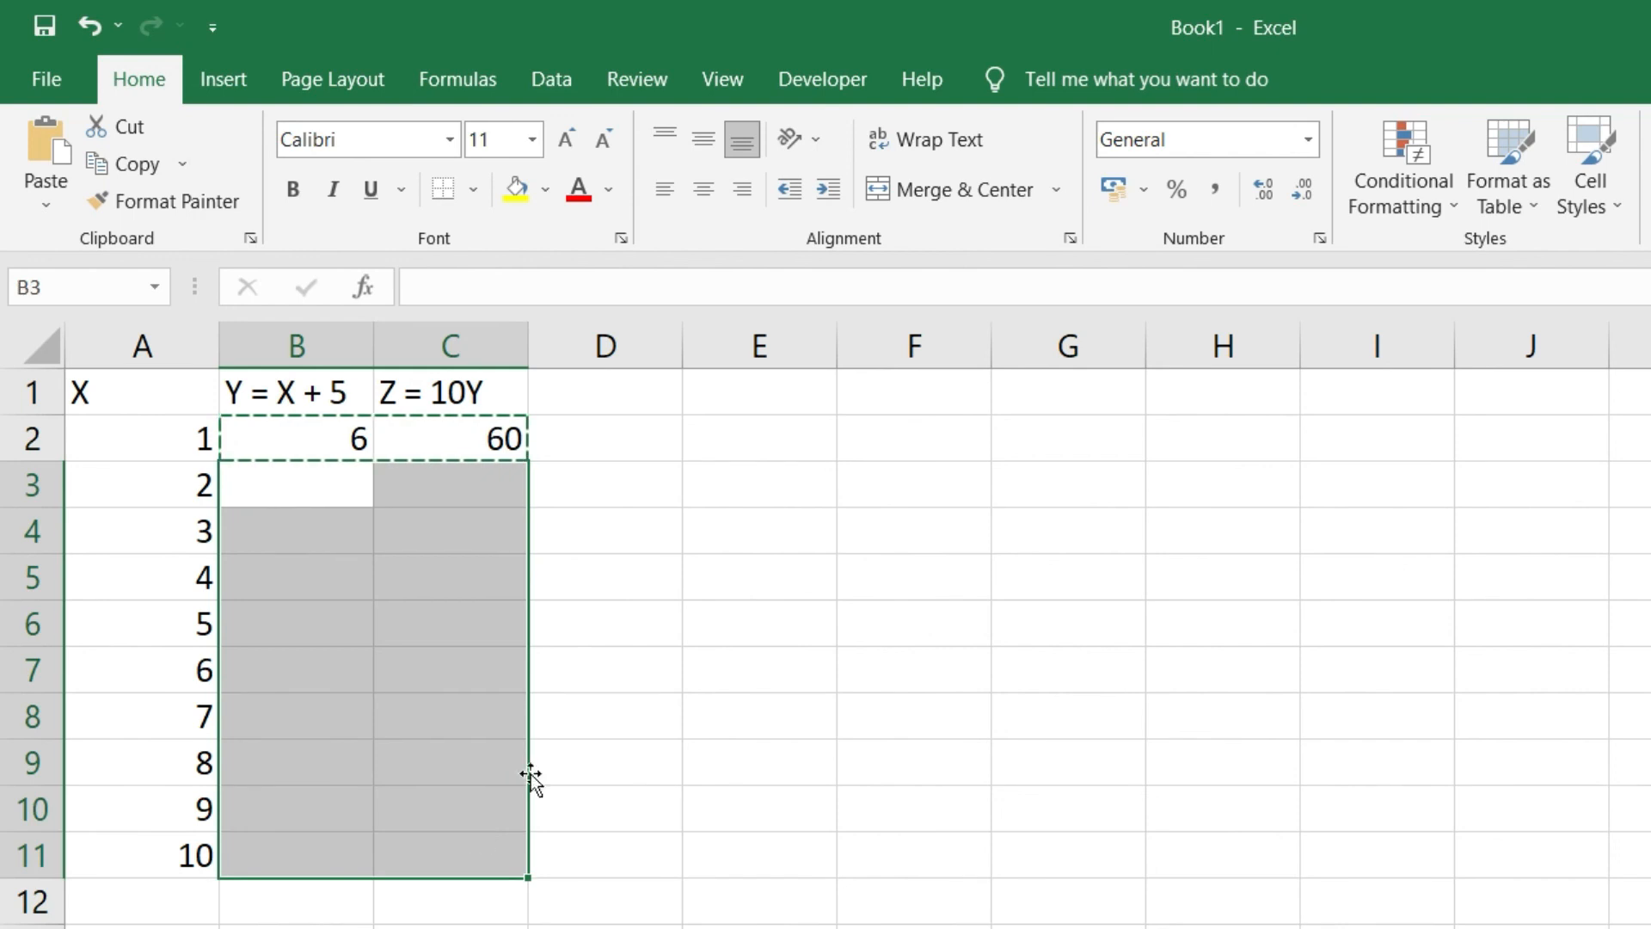
key("ctrl+v")
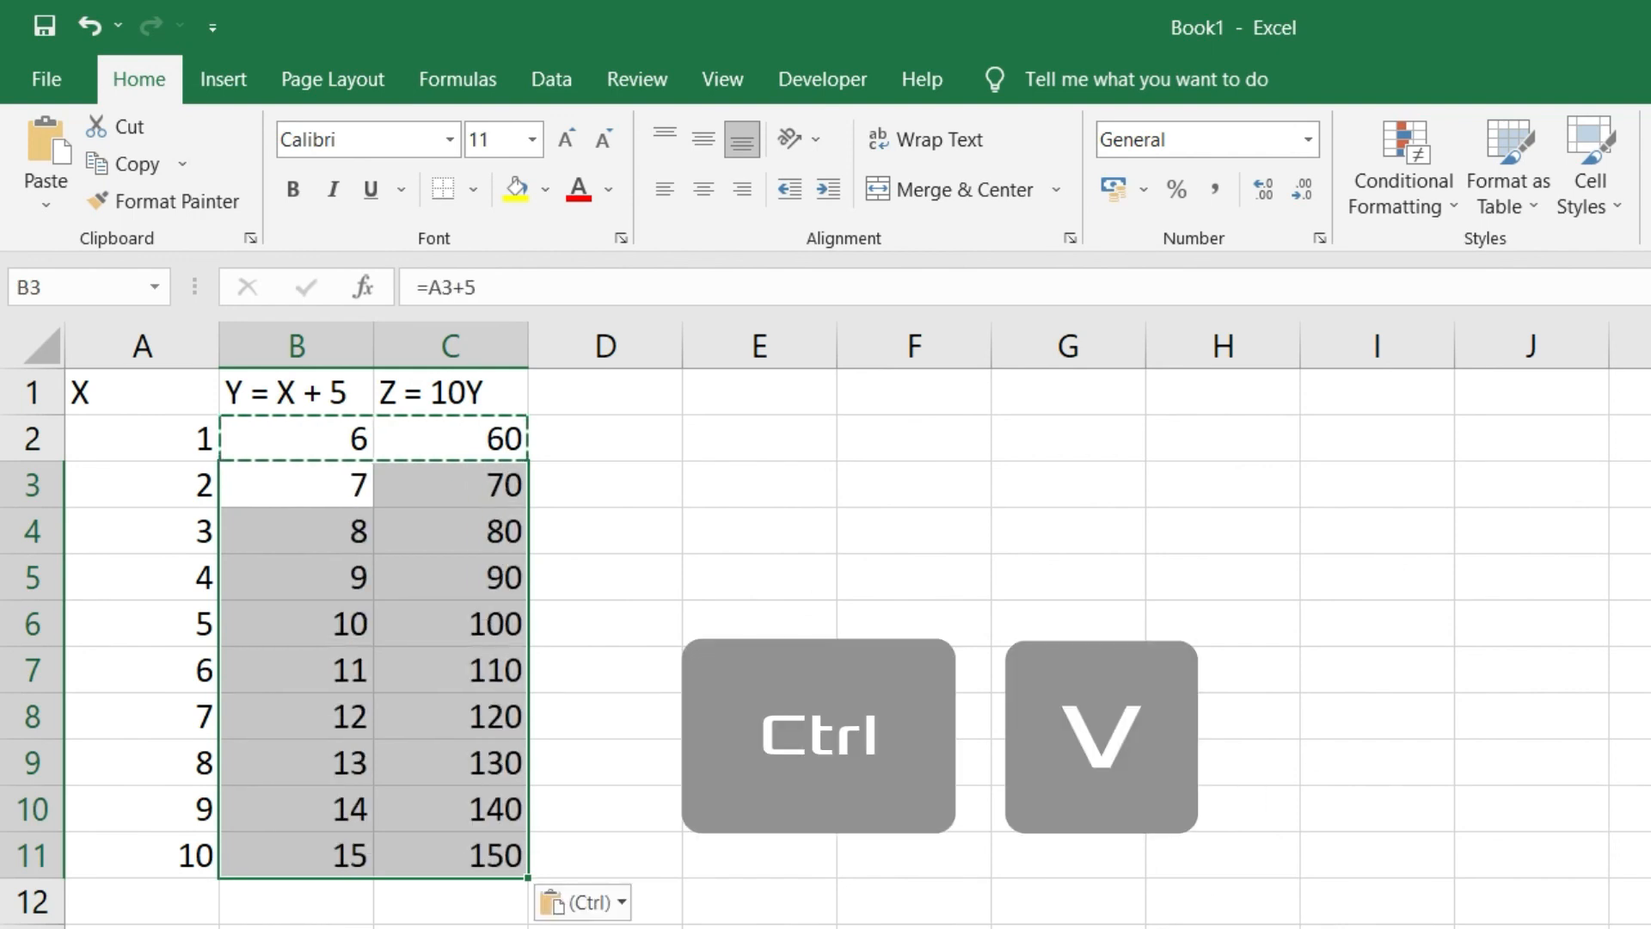